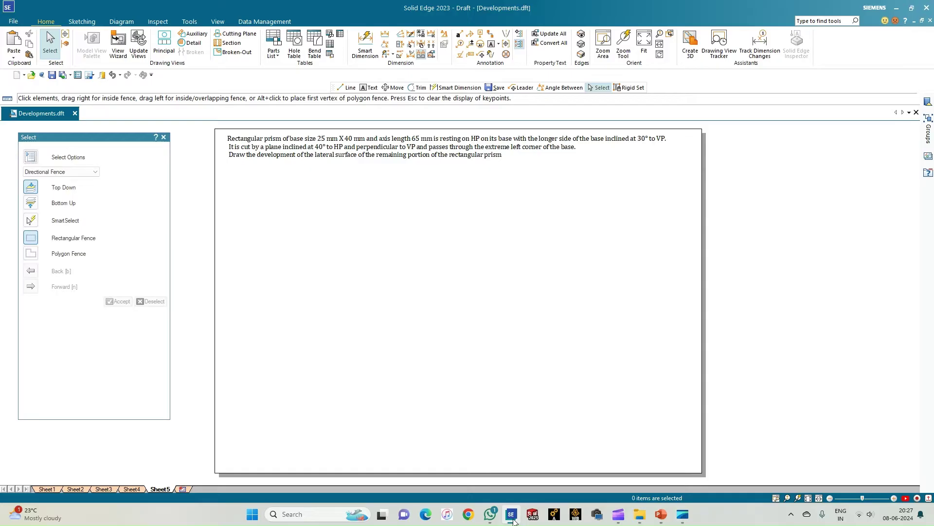
# Step: Draw a horizontal reference line with a 0.18 mm line width across the lower-left part of the sheet
pyautogui.click(90, 23)
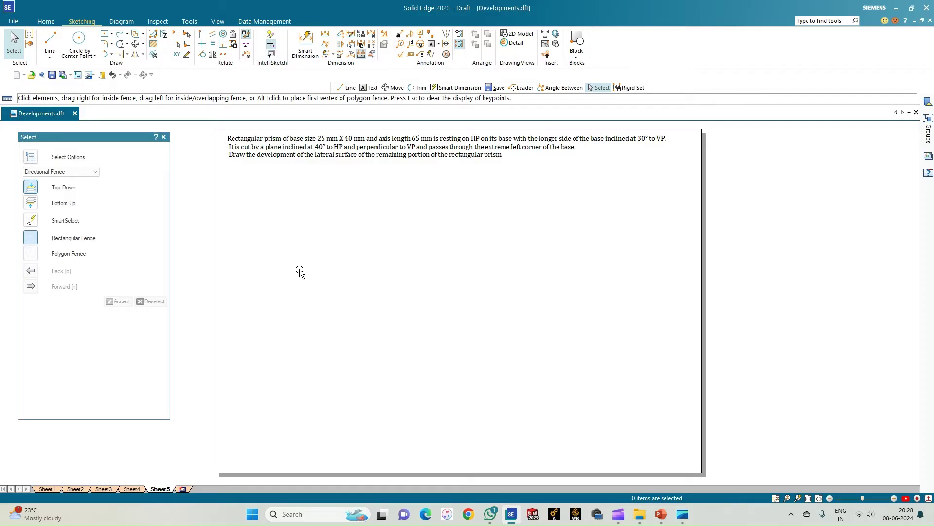
pyautogui.click(52, 41)
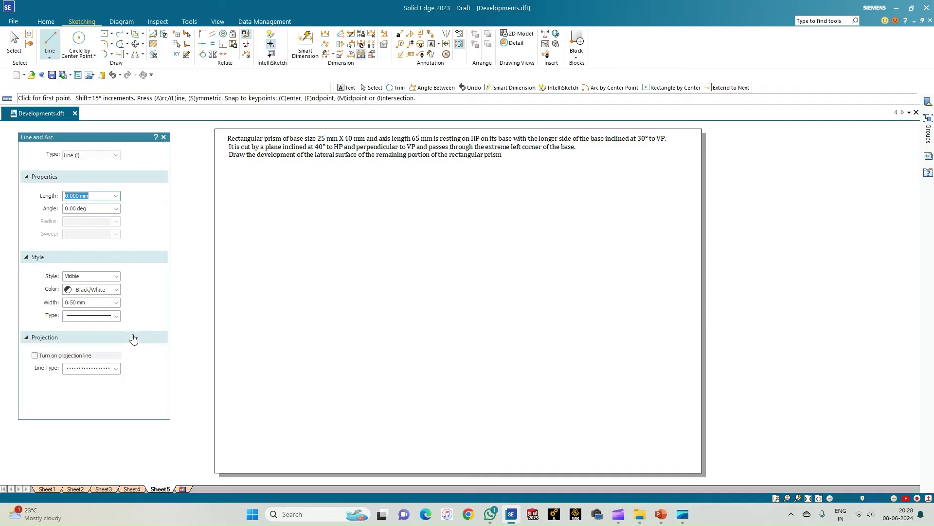
pyautogui.click(116, 302)
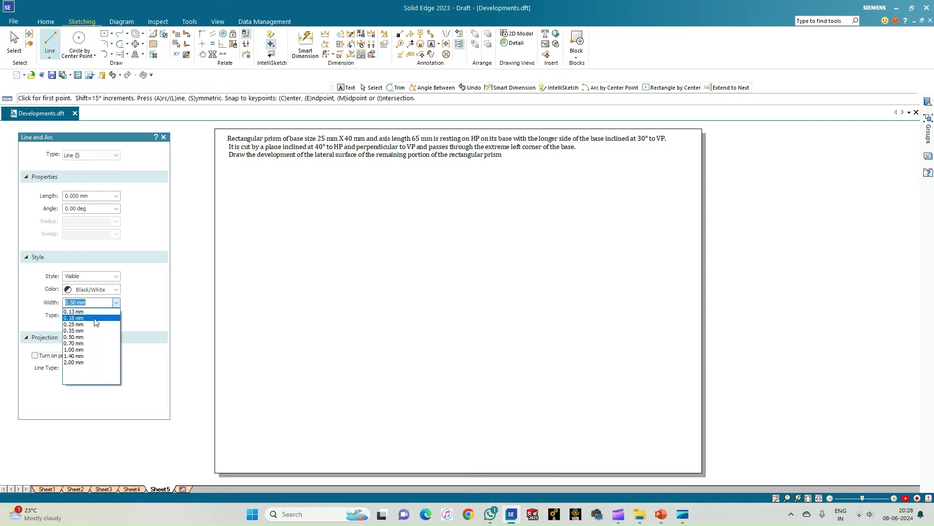
pyautogui.click(97, 318)
pyautogui.click(239, 330)
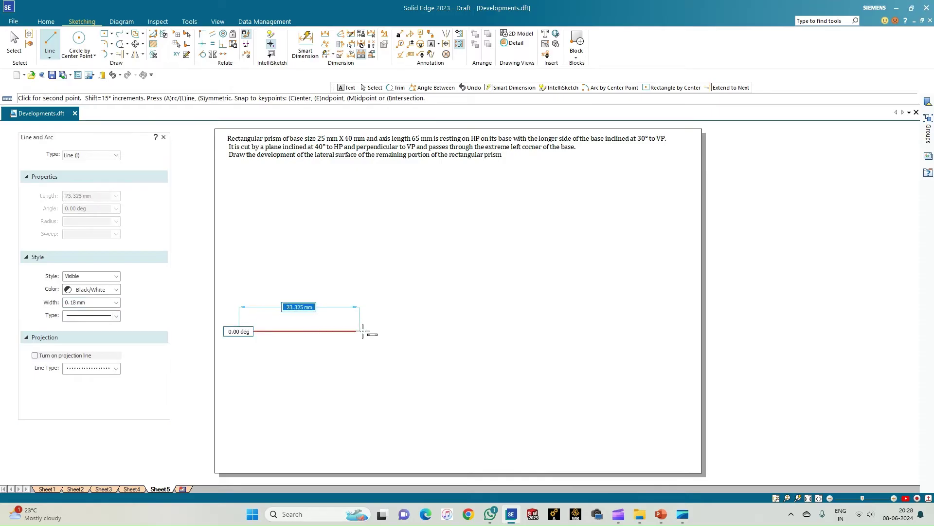
pyautogui.click(389, 331)
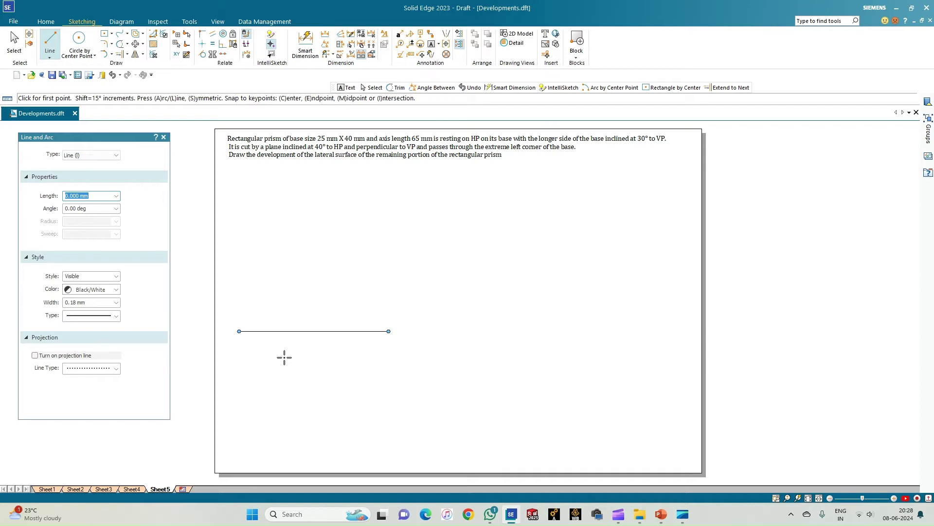
# Step: Draw a 0.13 mm wide line sloping down to the left from the reference line at an angle of -180+30 degrees
pyautogui.click(352, 331)
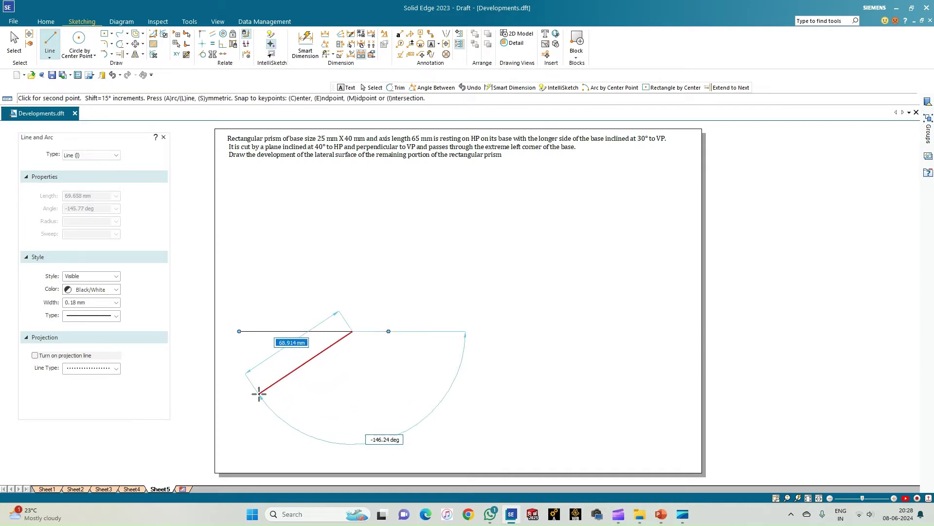
pyautogui.click(115, 302)
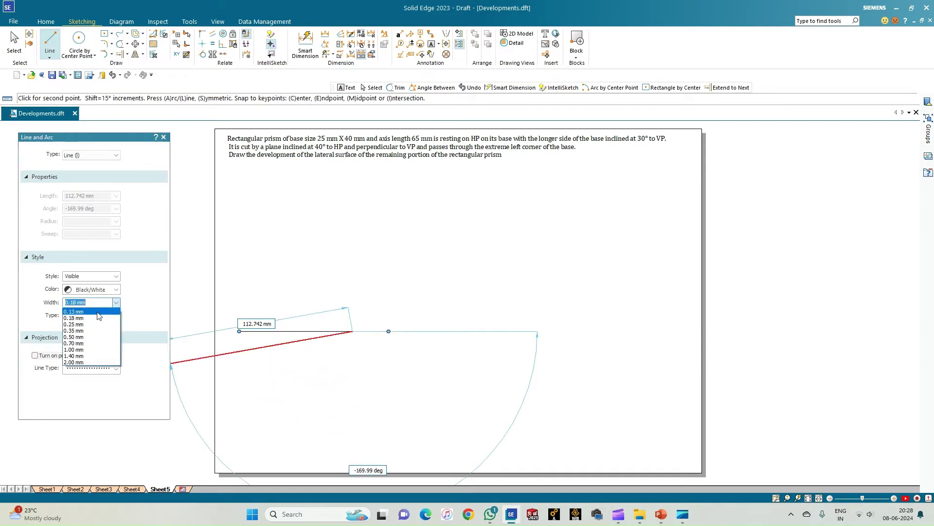
pyautogui.click(83, 317)
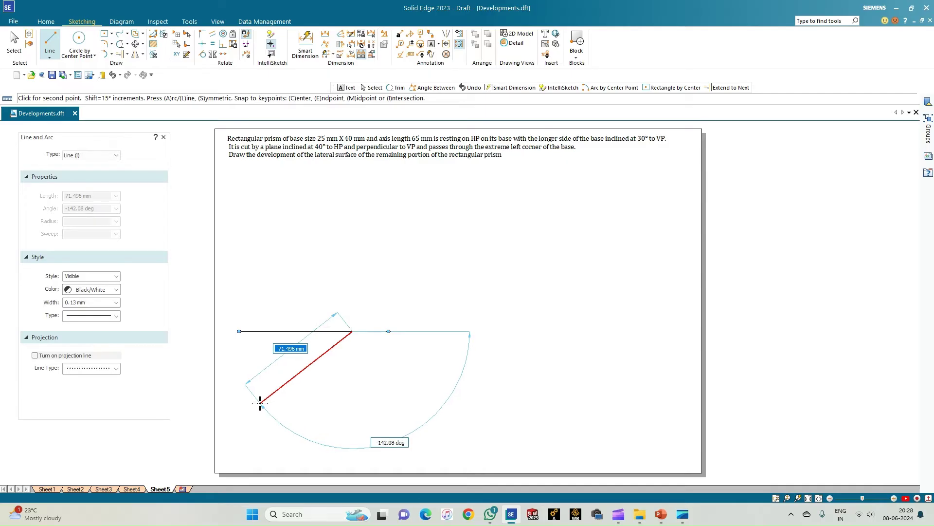
pyautogui.press('Tab')
pyautogui.write('-15')
pyautogui.press('BackSpace')
pyautogui.write('80+3')
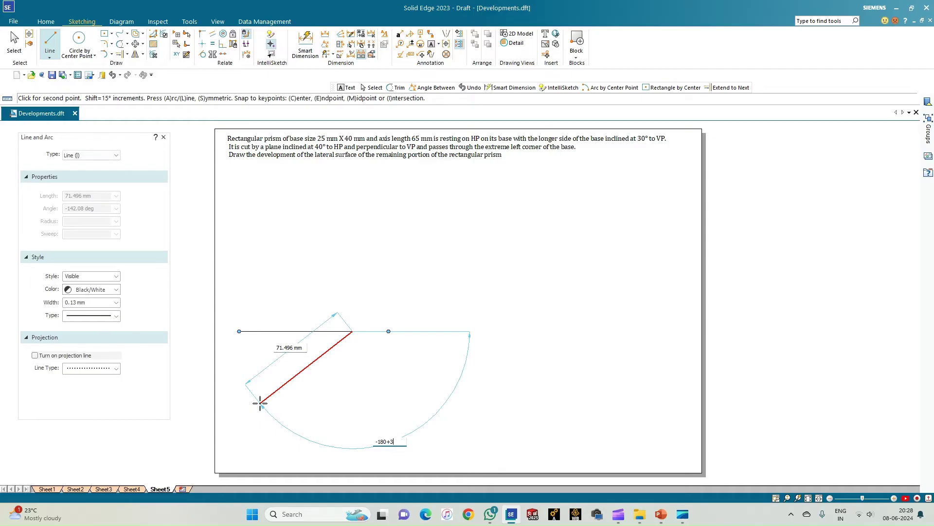
pyautogui.write('0')
pyautogui.press('Tab')
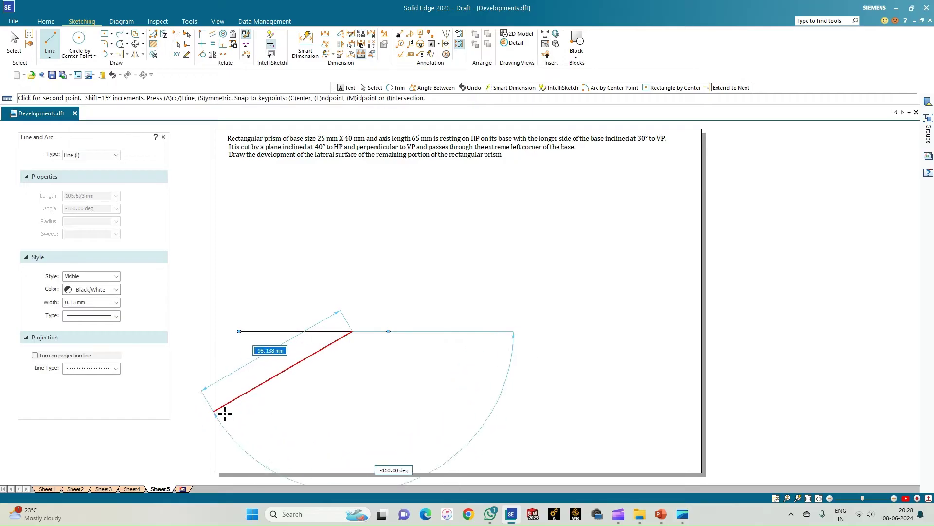
pyautogui.press('Return')
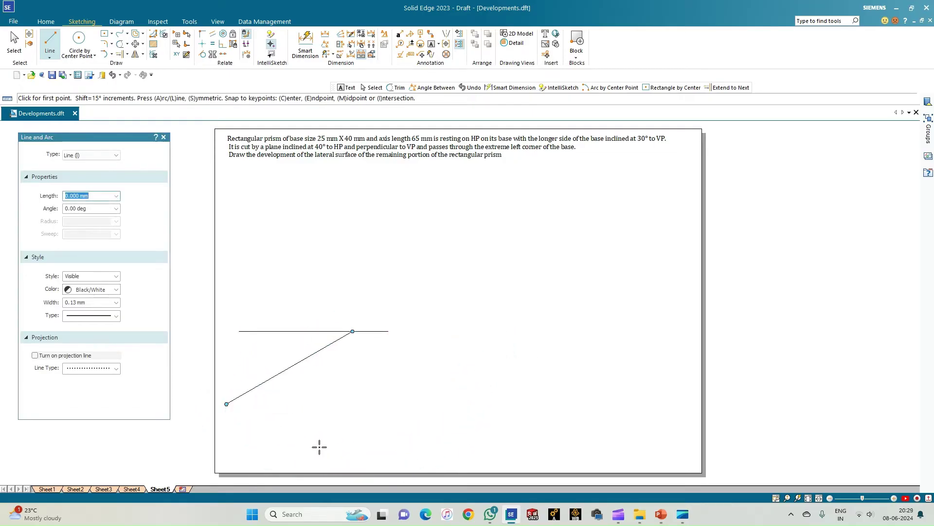
# Step: Draw a 40 x 25 mm rectangle by center below the sloping line, with its long side parallel to that line at 30°
pyautogui.click(102, 37)
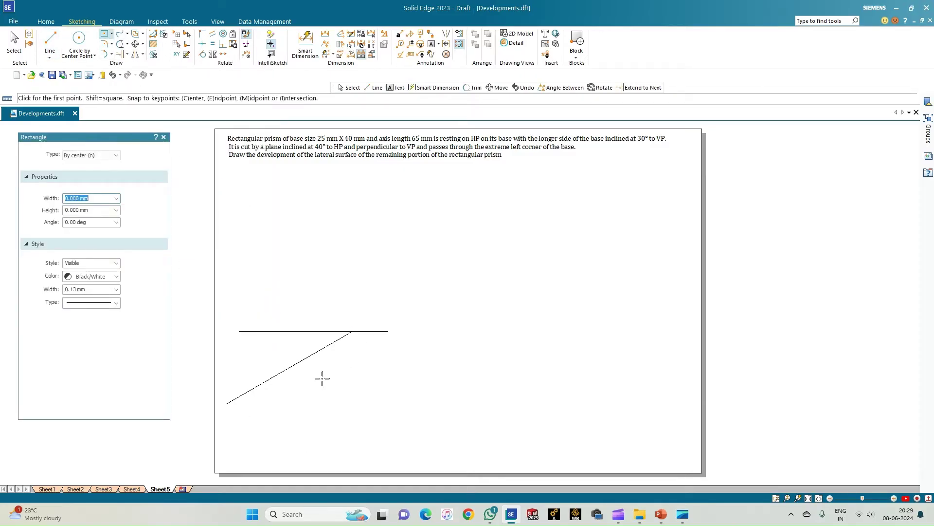
pyautogui.click(307, 391)
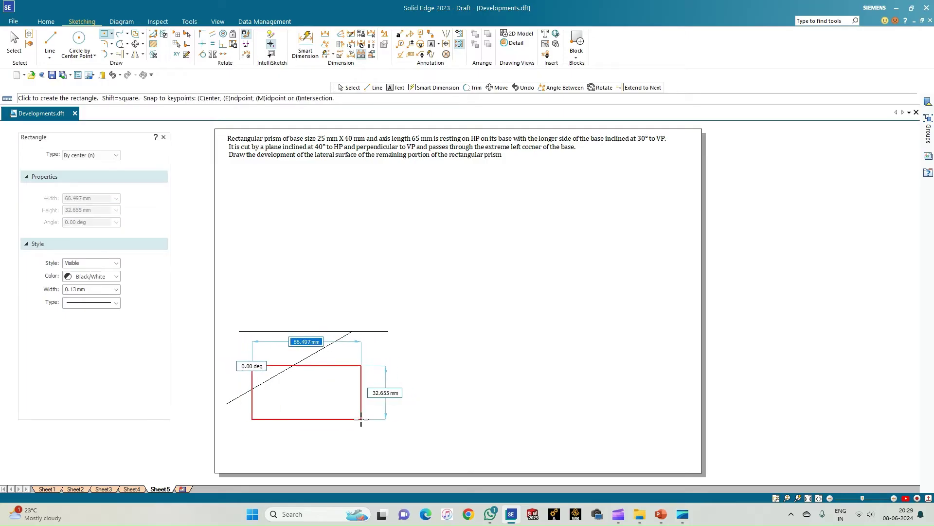
pyautogui.write('40.000')
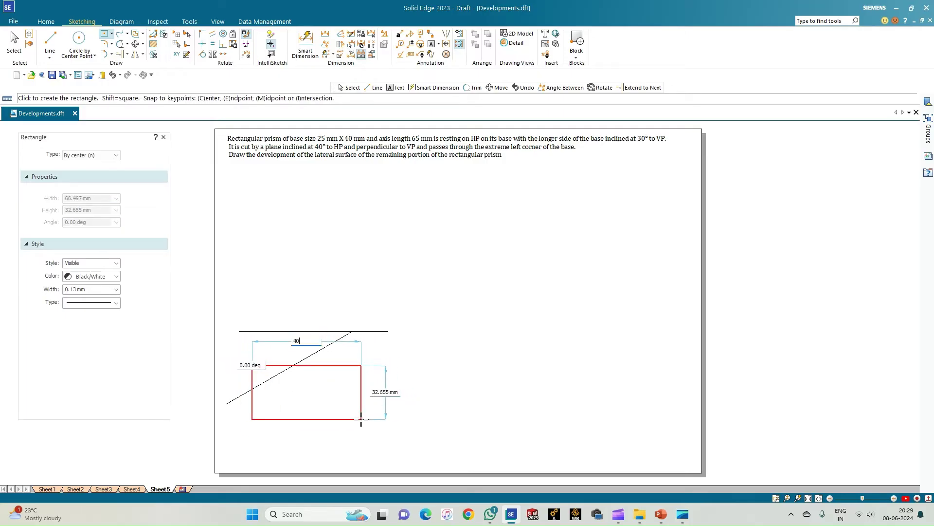
pyautogui.press('Tab')
pyautogui.write('25')
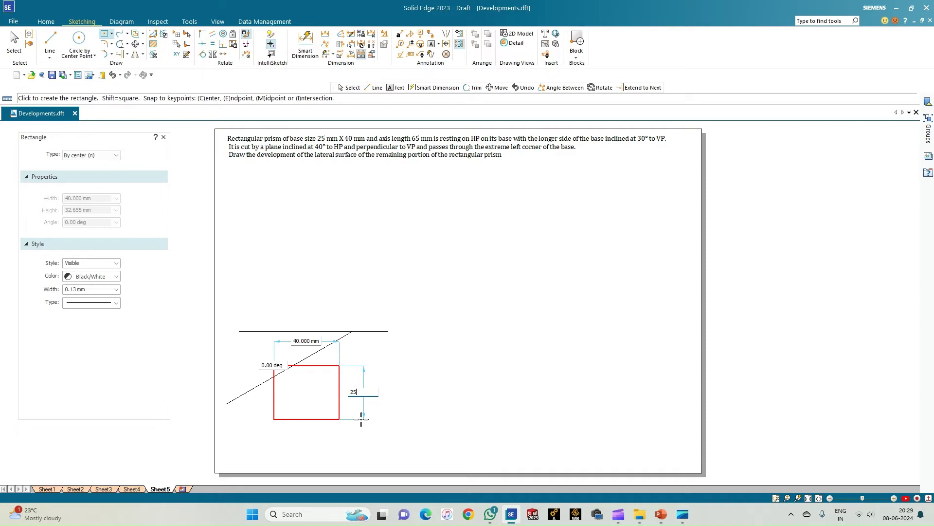
pyautogui.press('Tab')
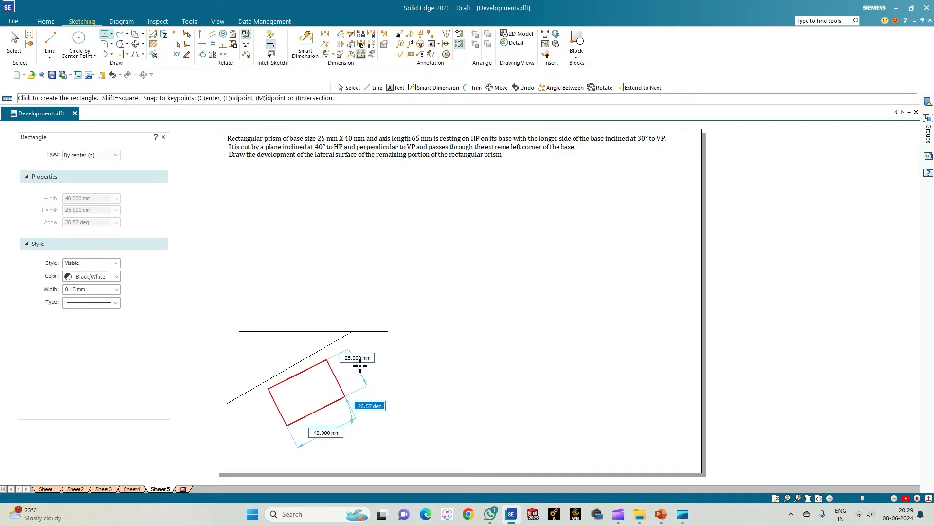
pyautogui.press('Tab')
pyautogui.press('Tab')
pyautogui.press('Tab')
pyautogui.write('3')
pyautogui.press('Return')
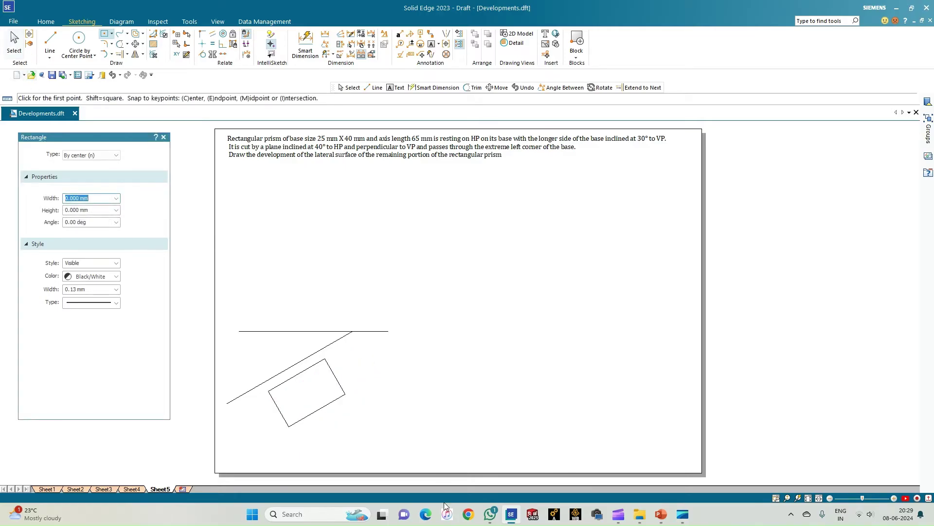
# Step: Move the whole rectangle so that its upper long side lies on the inclined line
pyautogui.click(13, 43)
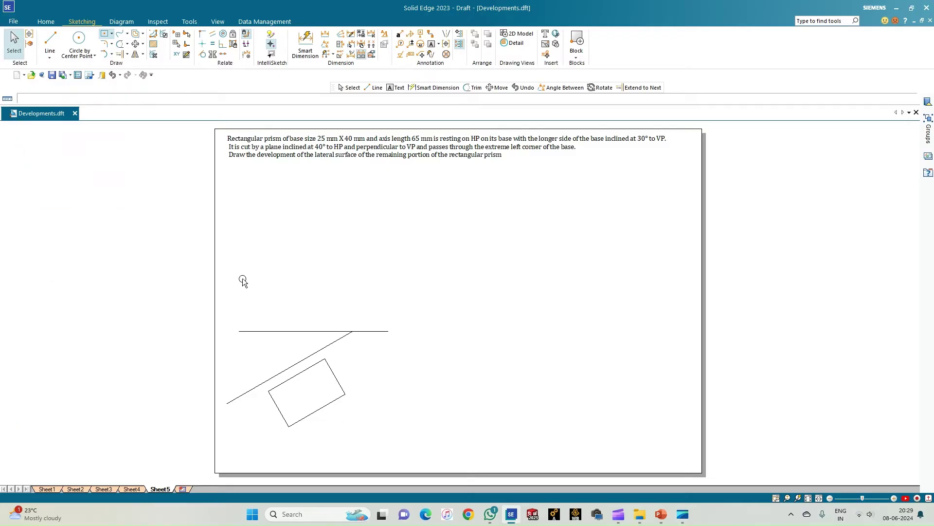
pyautogui.click(340, 383)
pyautogui.keyDown('ctrl'); pyautogui.click(313, 412); pyautogui.keyUp('ctrl')
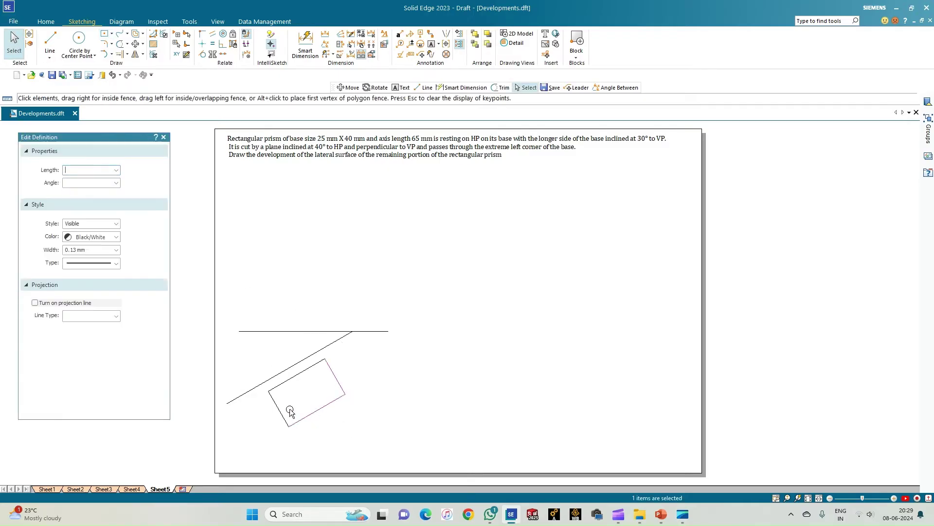
pyautogui.keyDown('ctrl'); pyautogui.click(276, 403); pyautogui.keyUp('ctrl')
pyautogui.keyDown('ctrl'); pyautogui.click(226, 402); pyautogui.keyUp('ctrl')
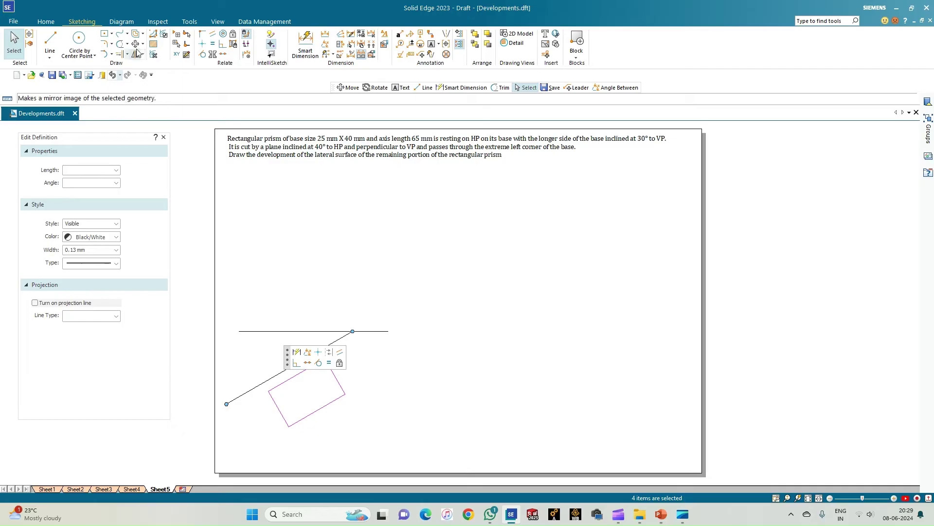
pyautogui.click(136, 44)
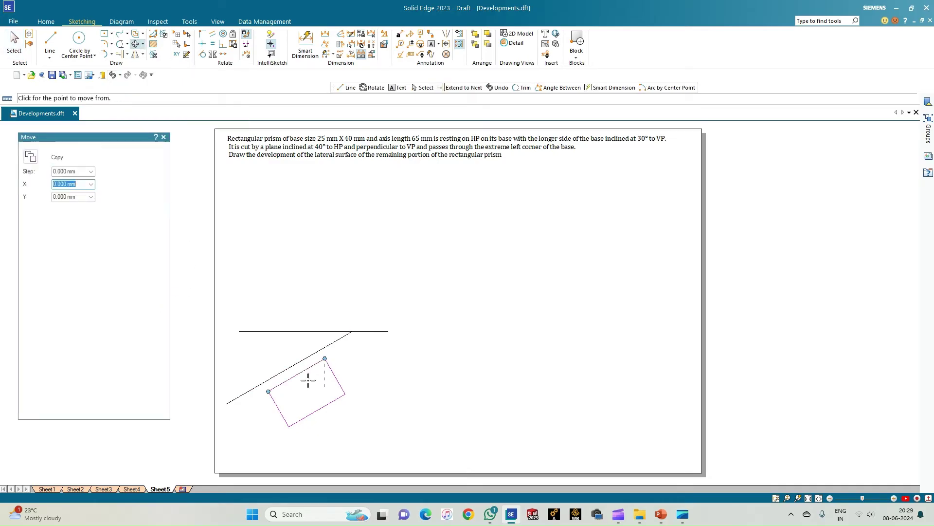
pyautogui.click(285, 382)
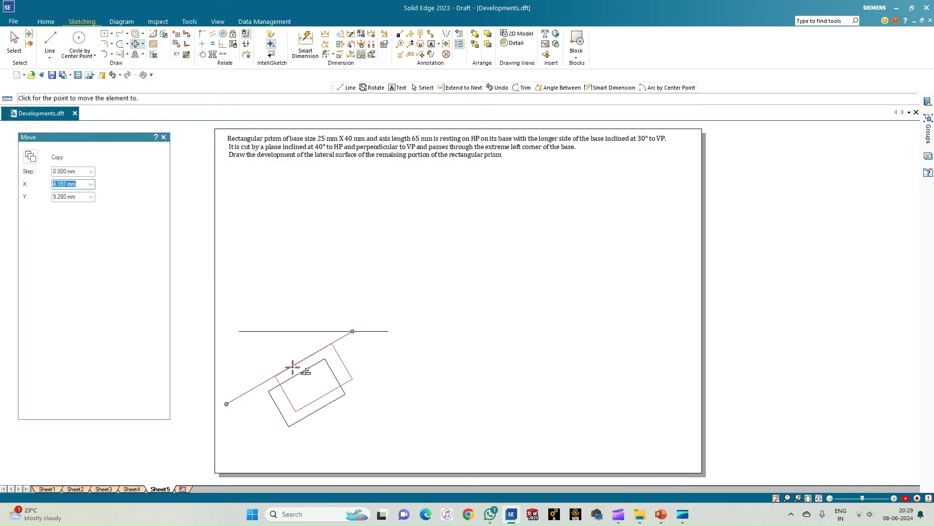
pyautogui.click(278, 375)
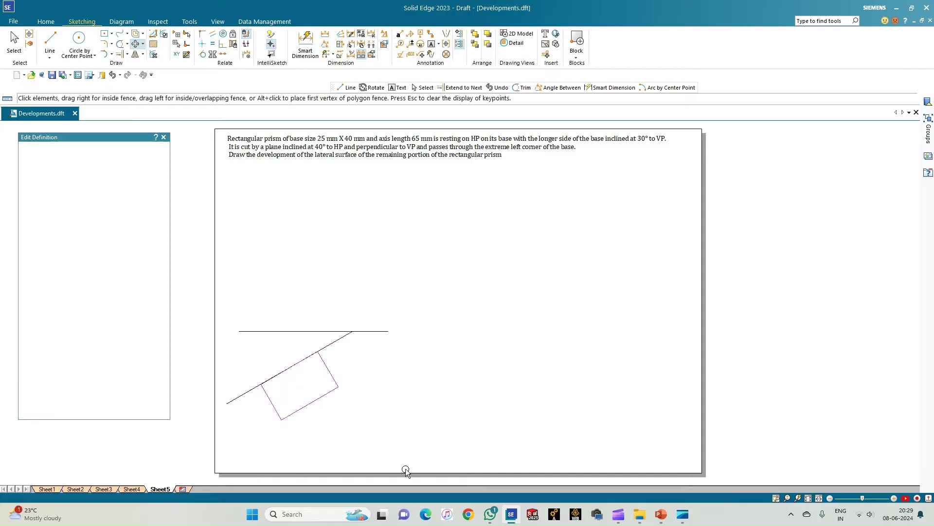
pyautogui.press('Escape')
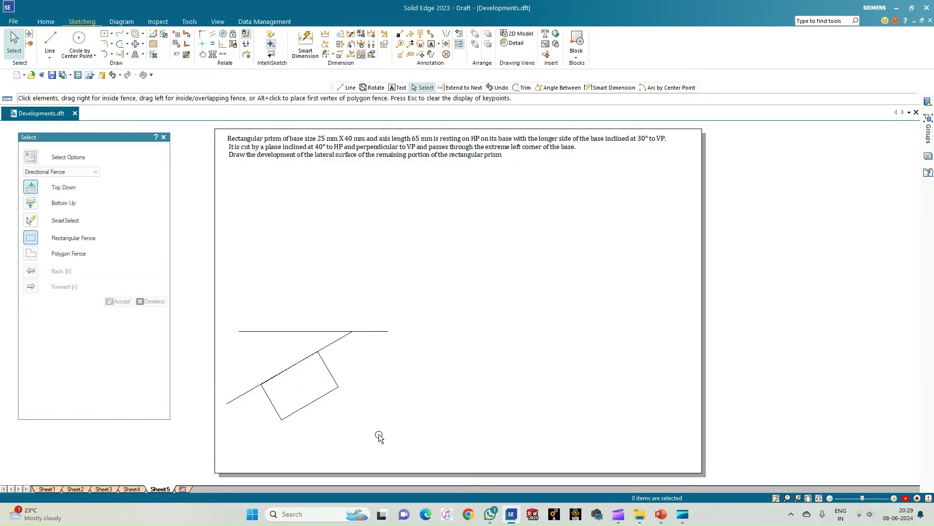
# Step: Add an angle dimension between the horizontal reference line and the inclined line
pyautogui.click(329, 49)
pyautogui.click(320, 331)
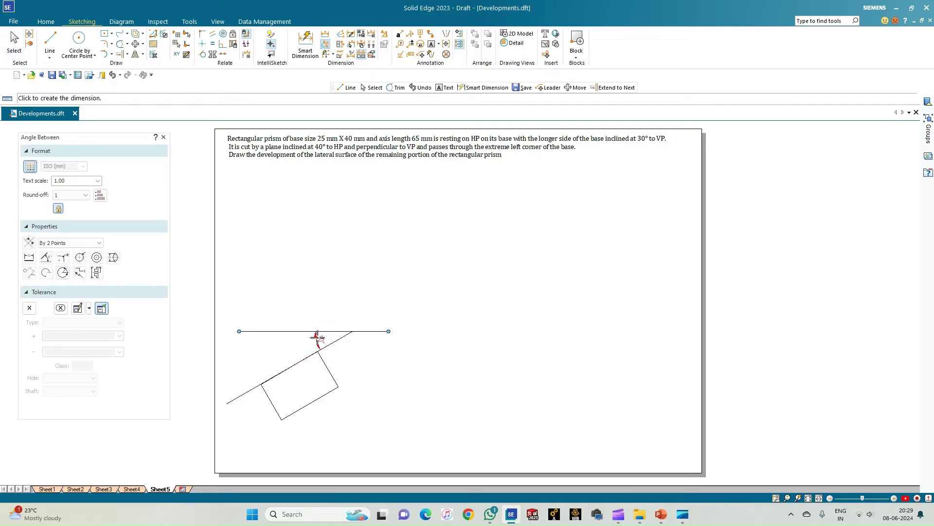
pyautogui.click(316, 337)
pyautogui.press('Return')
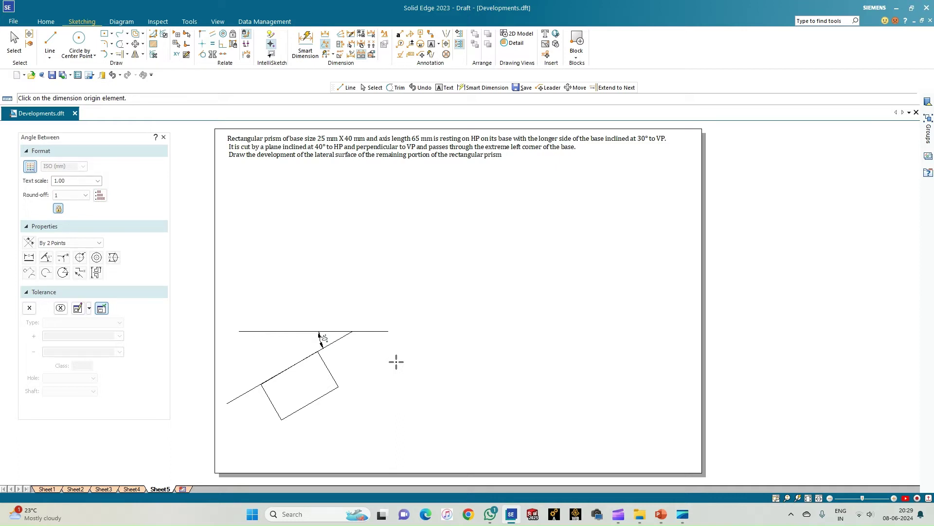
# Step: Label the reference line's ends X and Y, and place VP above and HP below it, using text size 2.8
pyautogui.click(432, 53)
pyautogui.click(232, 327)
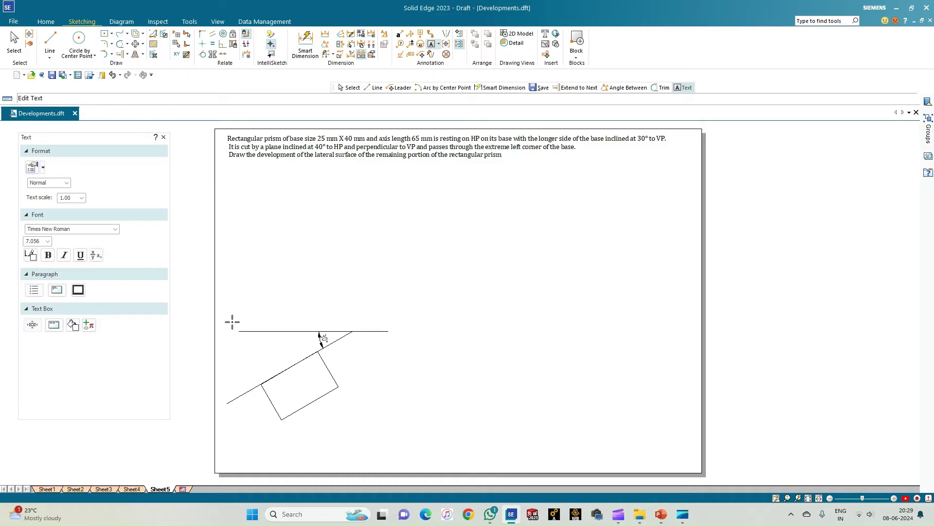
pyautogui.click(47, 241)
pyautogui.click(37, 250)
pyautogui.write('X')
pyautogui.click(389, 329)
pyautogui.write('Y')
pyautogui.click(376, 318)
pyautogui.write('VP')
pyautogui.click(379, 338)
pyautogui.write('HP')
# Step: Label the rectangle's corners a(a1), b(b1), c(c1) and d(d1), counterclockwise from the left corner
pyautogui.click(252, 374)
pyautogui.write('a(a1)')
pyautogui.click(278, 420)
pyautogui.write('b(b1)')
pyautogui.click(338, 385)
pyautogui.click(339, 387)
pyautogui.write('c(c1)')
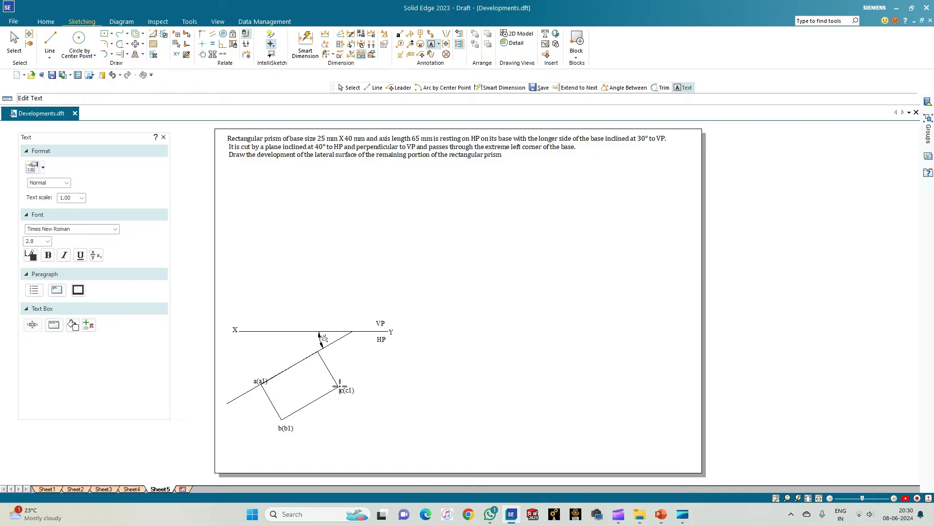
pyautogui.click(324, 352)
pyautogui.click(325, 354)
pyautogui.click(326, 351)
# Step: Move the a(a1) label slightly up and left so it clears the inclined line
pyautogui.click(14, 41)
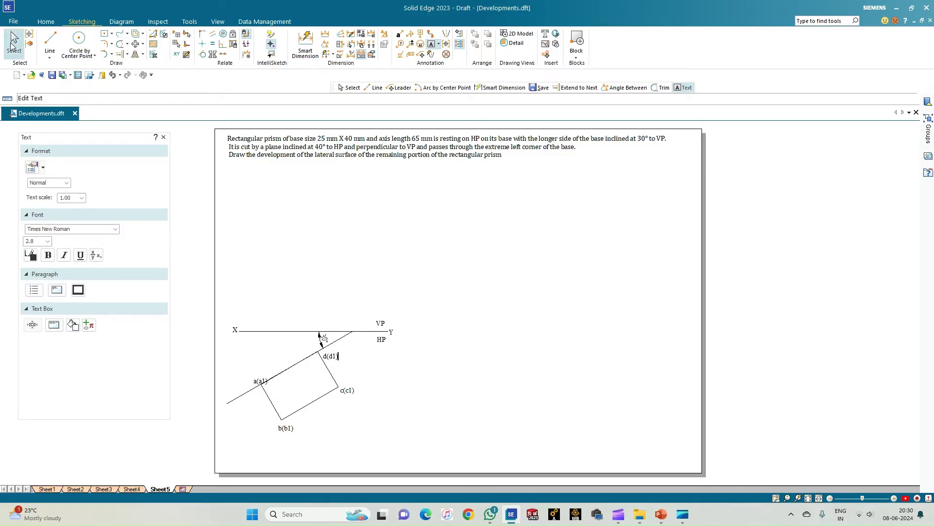
pyautogui.click(260, 380)
pyautogui.moveTo(260, 379); pyautogui.dragTo(252, 378)
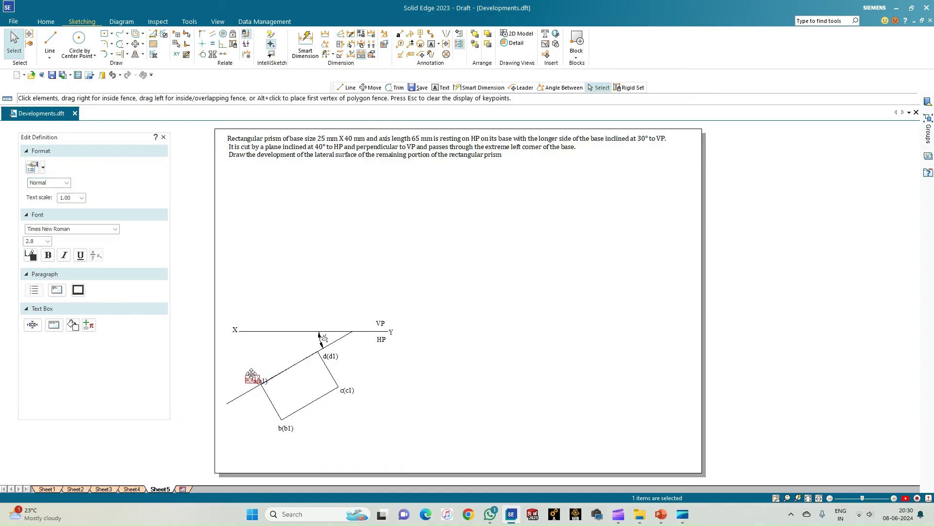
pyautogui.click(236, 316)
# Step: Draw the rectangle's two diagonals, from a to c and from b to d
pyautogui.click(49, 41)
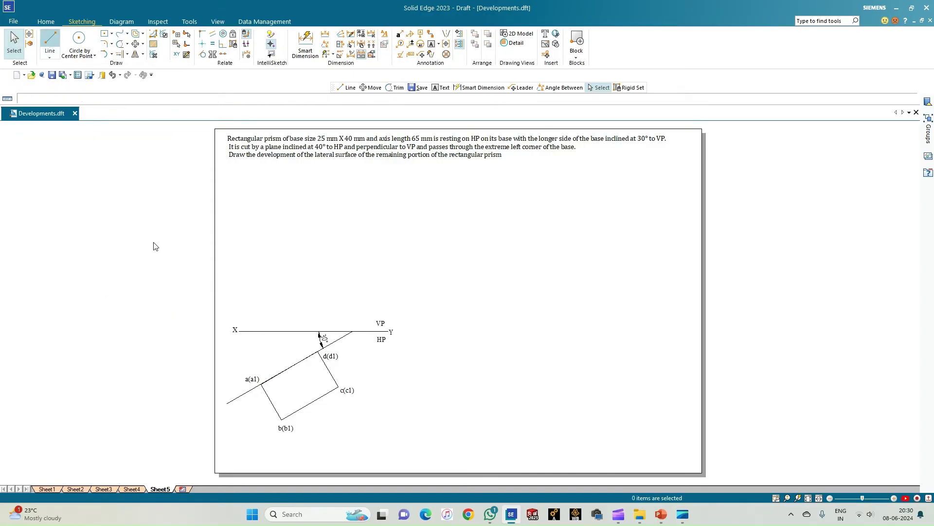
pyautogui.click(261, 385)
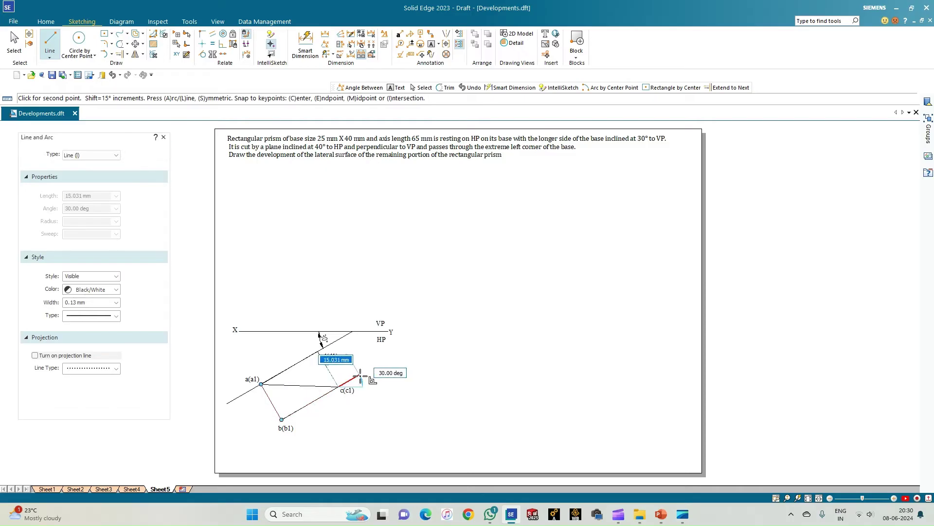
pyautogui.click(339, 387)
pyautogui.click(281, 420)
pyautogui.click(318, 351)
pyautogui.rightClick(306, 385)
# Step: Project the diagonals' intersection vertically up to the XY line and label the intersection o(o1)
pyautogui.click(300, 385)
pyautogui.click(300, 331)
pyautogui.rightClick(288, 311)
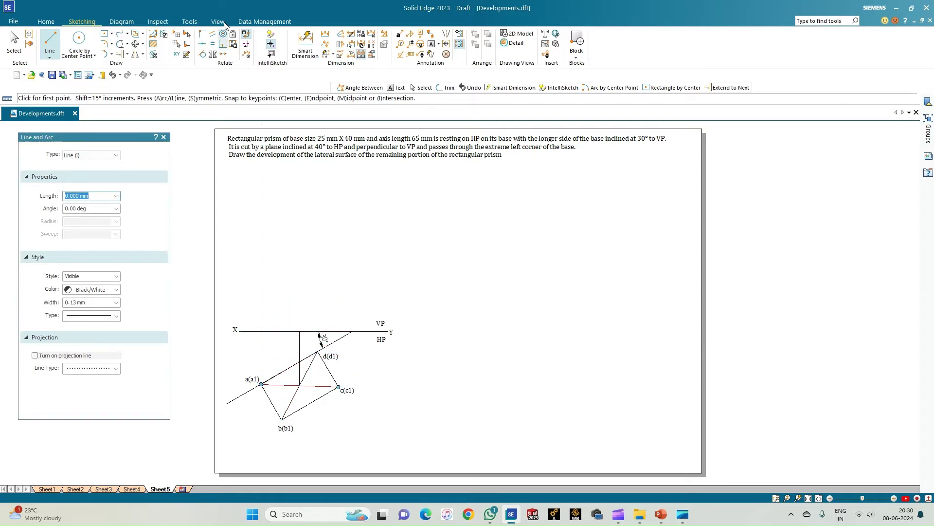
pyautogui.click(431, 44)
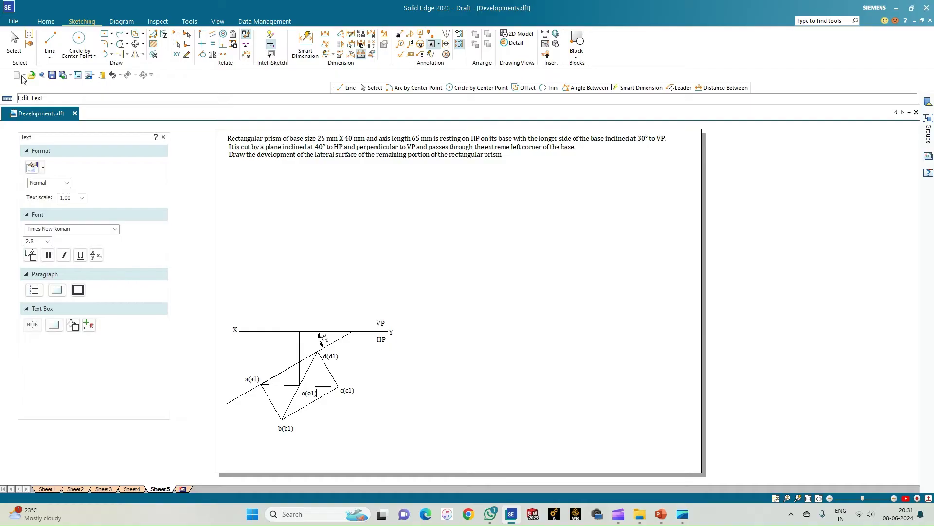
# Step: Project the base corners a, b, d and c vertically up to the XY line
pyautogui.click(50, 42)
pyautogui.click(262, 384)
pyautogui.click(261, 332)
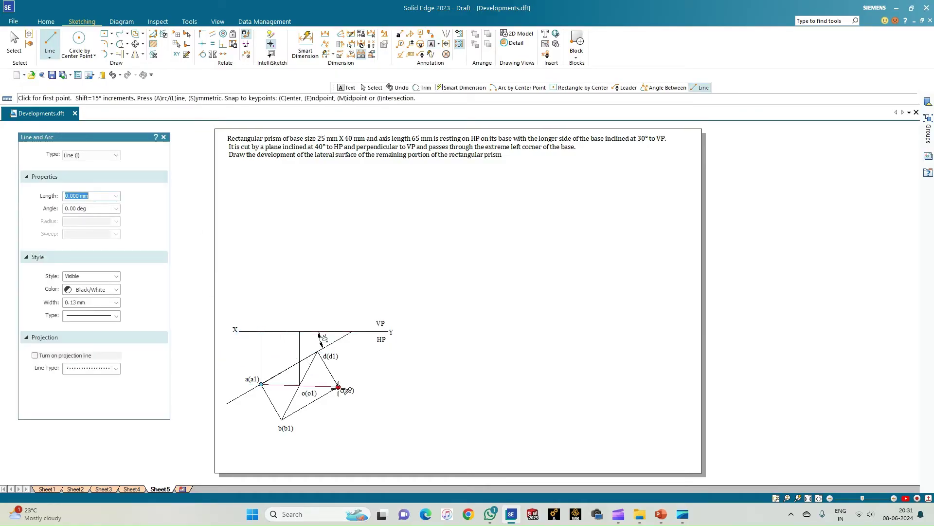
pyautogui.click(282, 418)
pyautogui.click(281, 332)
pyautogui.click(318, 351)
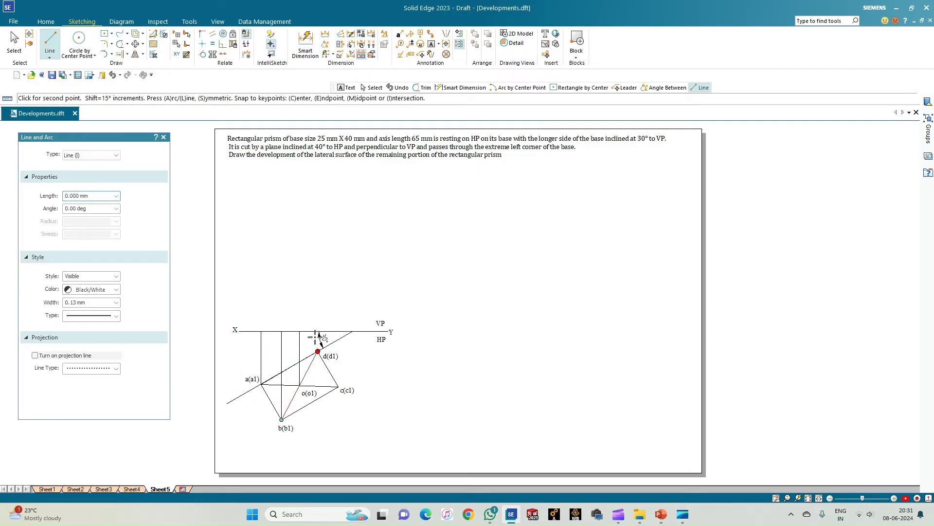
pyautogui.click(318, 331)
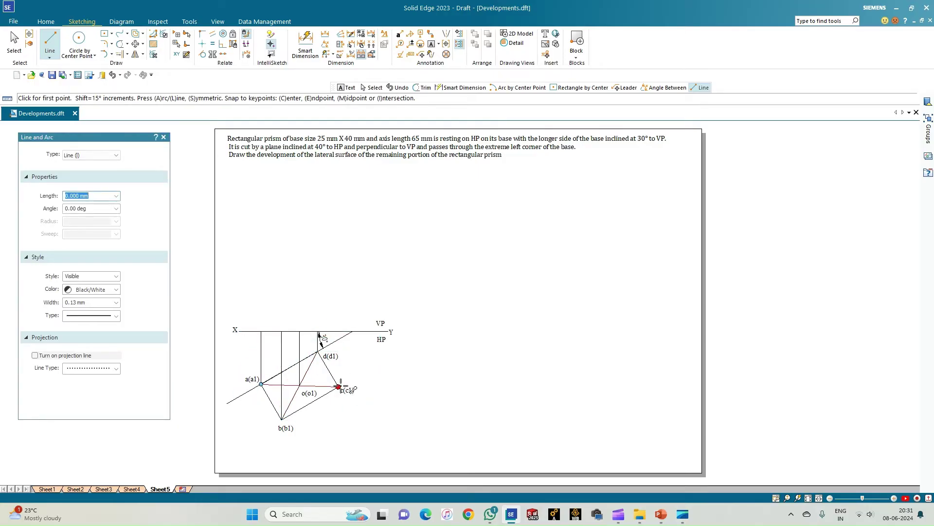
pyautogui.click(339, 386)
pyautogui.click(339, 332)
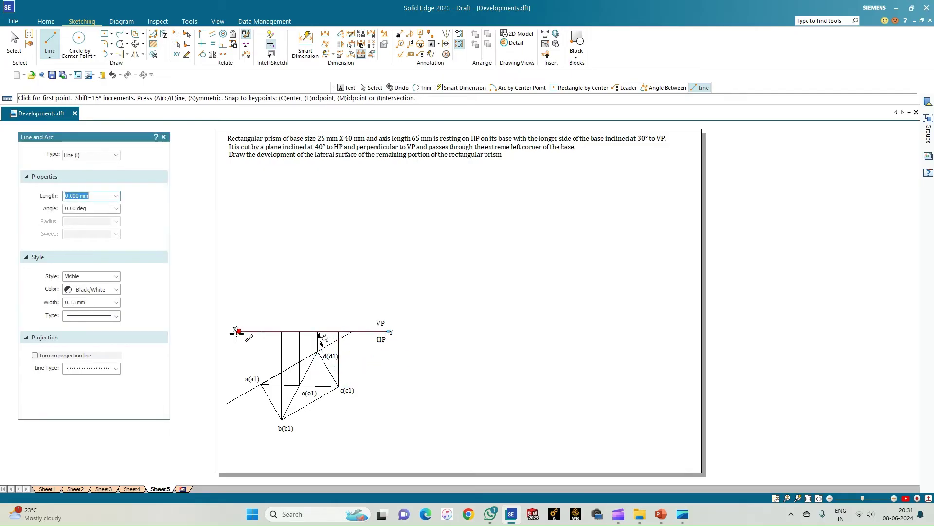
pyautogui.click(300, 332)
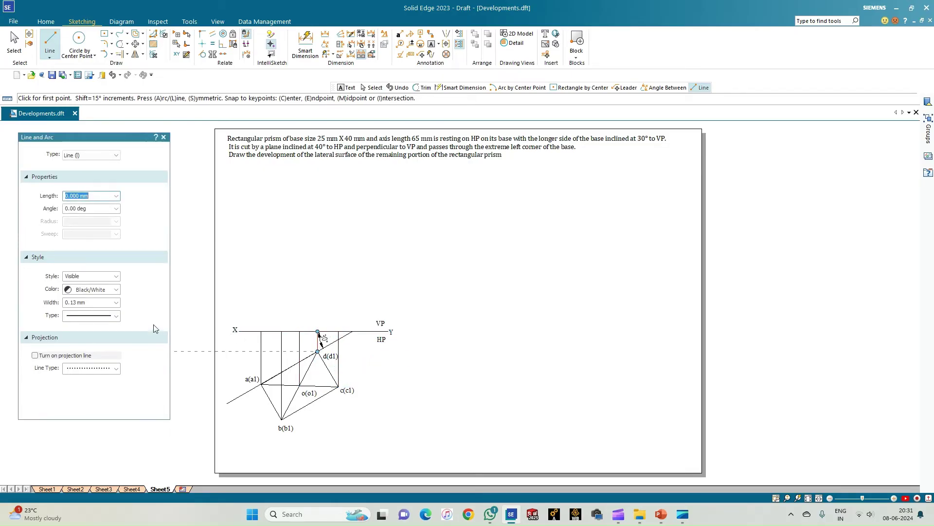
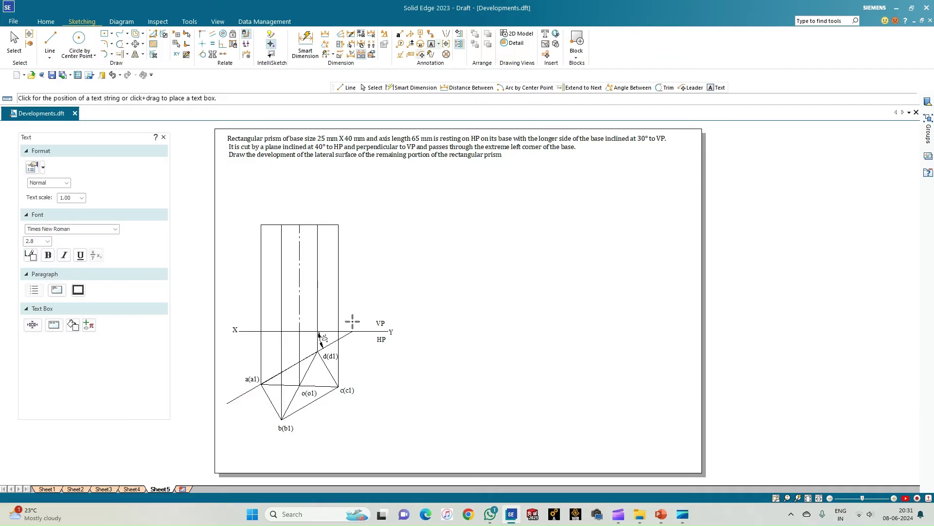
# Step: Label the front view's c and d edges c1' and d1' at the base, and c' and d' at the top
pyautogui.click(340, 311)
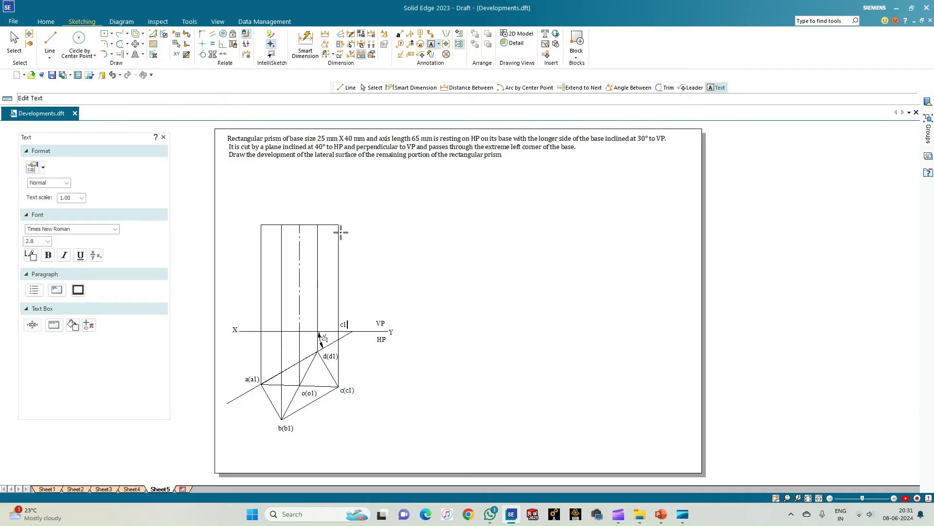
pyautogui.write("c1'")
pyautogui.press('BackSpace')
pyautogui.click(320, 323)
pyautogui.write('d1')
pyautogui.click(319, 216)
pyautogui.write("d'")
# Step: Label the axis o1' and o', and the remaining edges b1', b', a1' and a', at their base and top ends
pyautogui.click(294, 318)
pyautogui.write("o1'")
pyautogui.click(298, 212)
pyautogui.write("o'")
pyautogui.click(252, 323)
pyautogui.press('Escape')
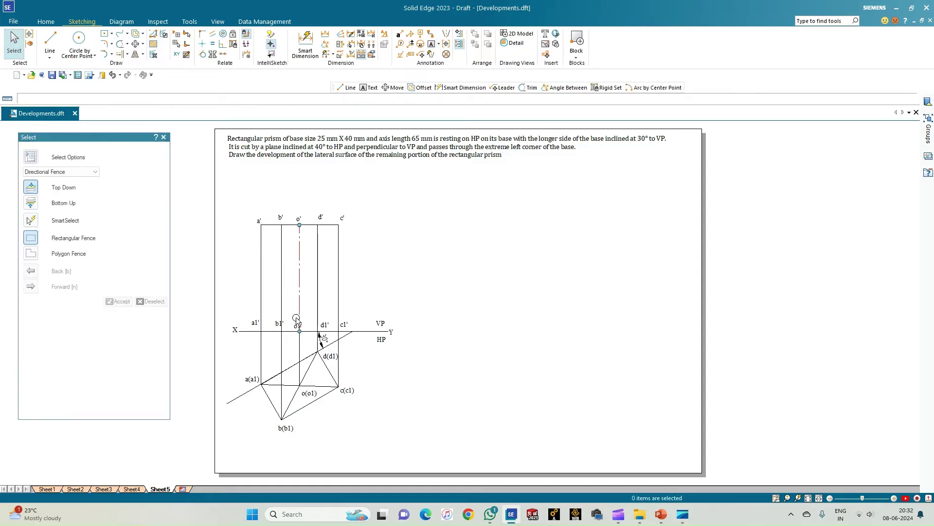
# Step: Move the o1' label left of the axis and the b1' label left of its vertical edge
pyautogui.doubleClick(290, 317)
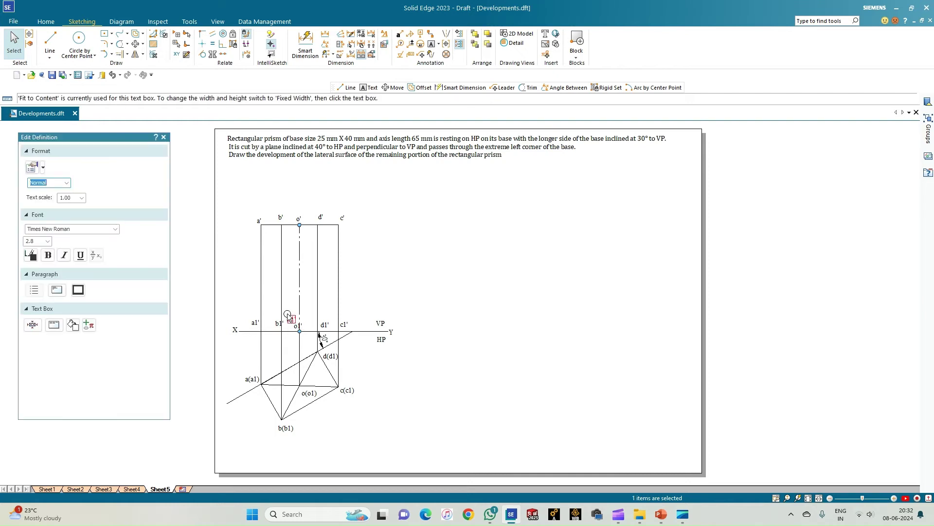
pyautogui.click(383, 282)
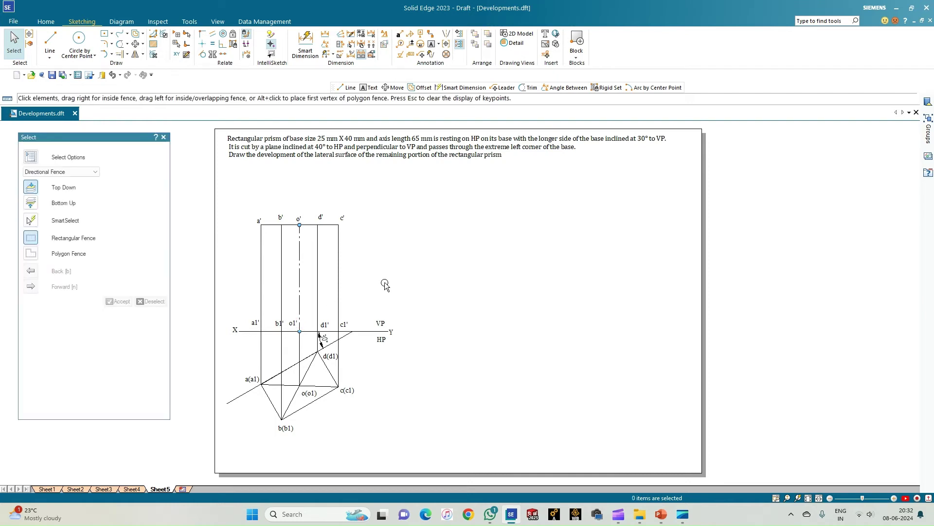
pyautogui.doubleClick(272, 317)
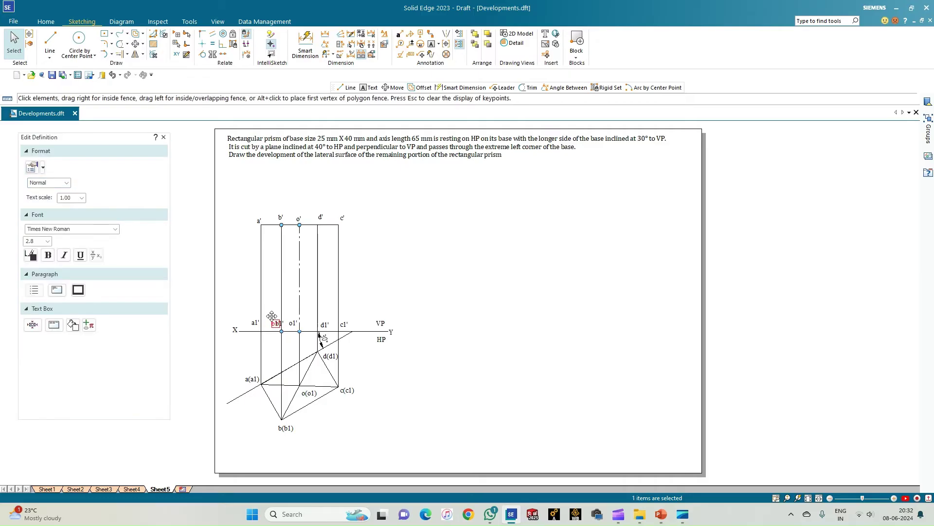
pyautogui.click(379, 287)
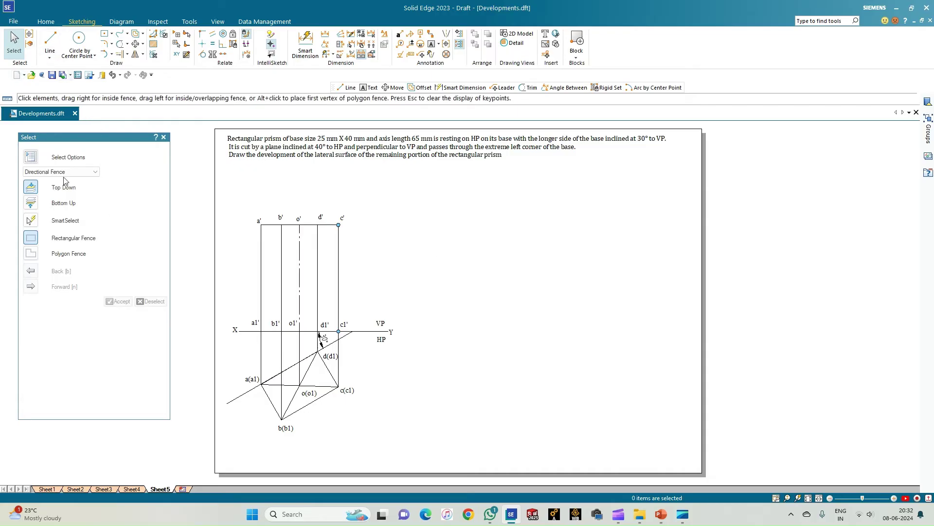
# Step: Draw a broken long-short dash cutting-plane line from a1' at 40° up to the vertical edge c'c1'
pyautogui.click(49, 41)
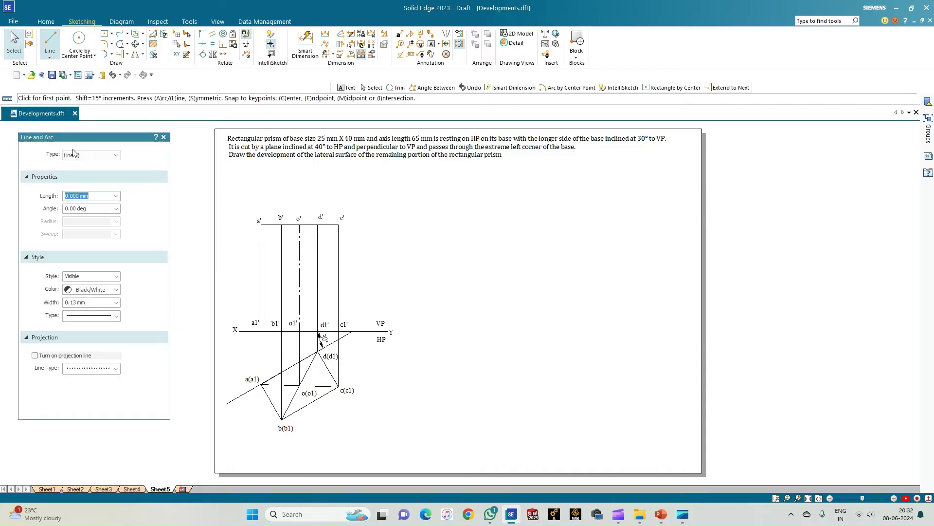
pyautogui.click(117, 316)
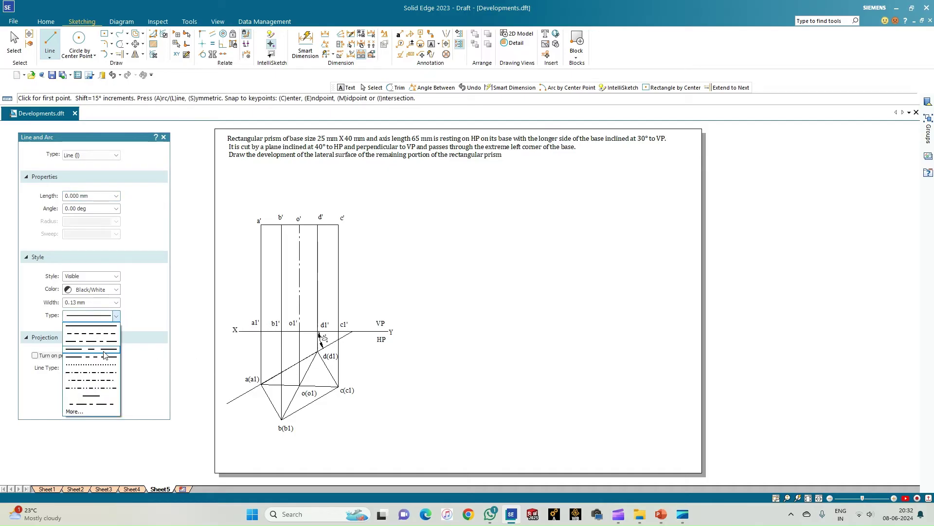
pyautogui.click(103, 350)
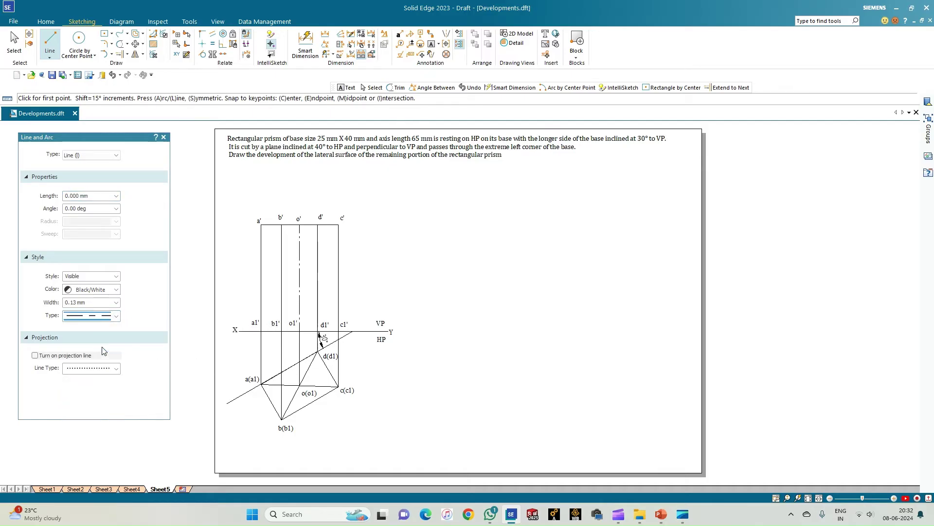
pyautogui.click(261, 331)
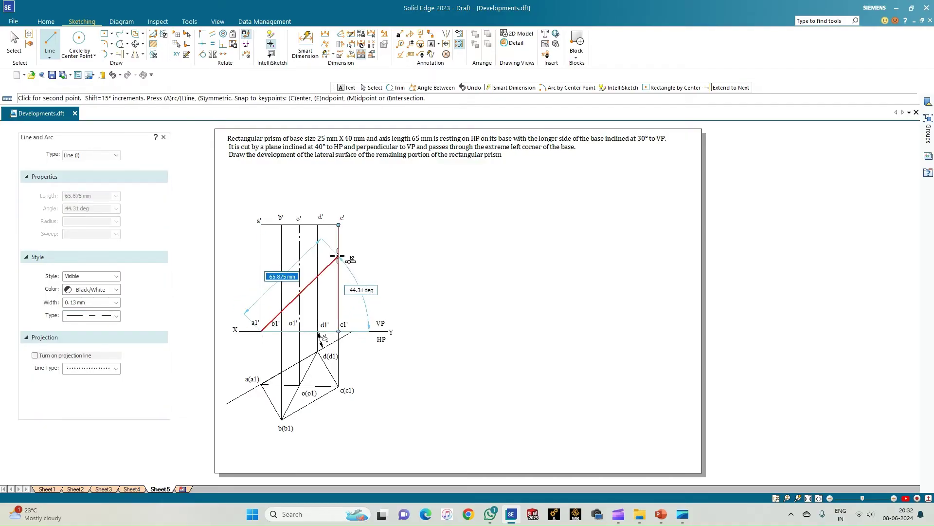
pyautogui.press('Tab')
pyautogui.write('4')
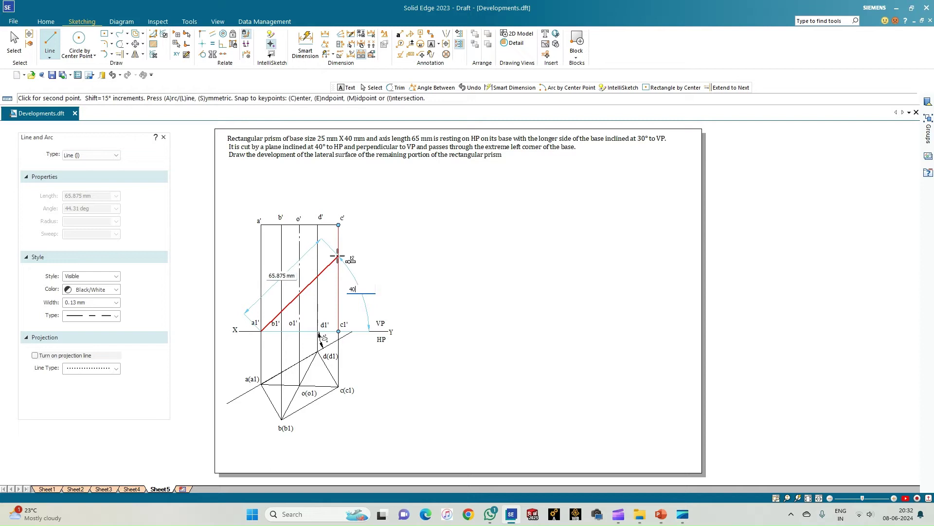
pyautogui.write('0')
pyautogui.press('Tab')
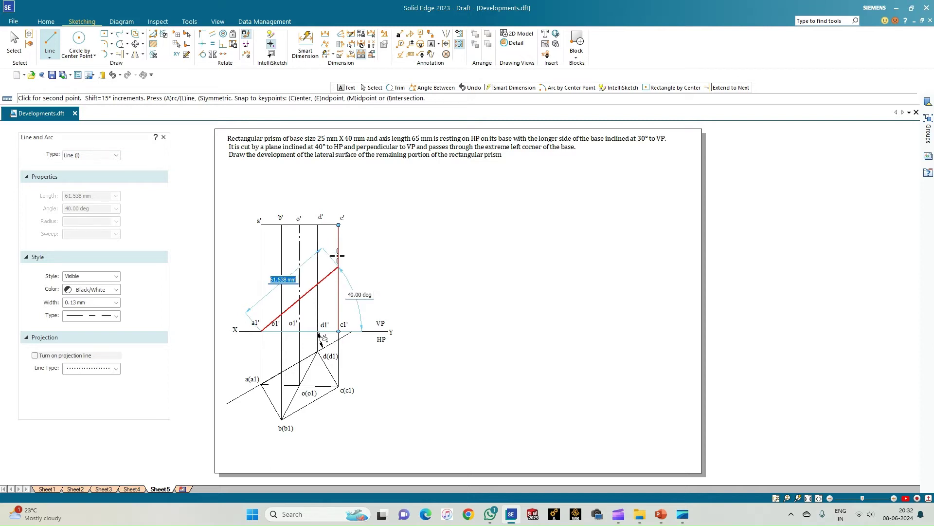
pyautogui.click(338, 266)
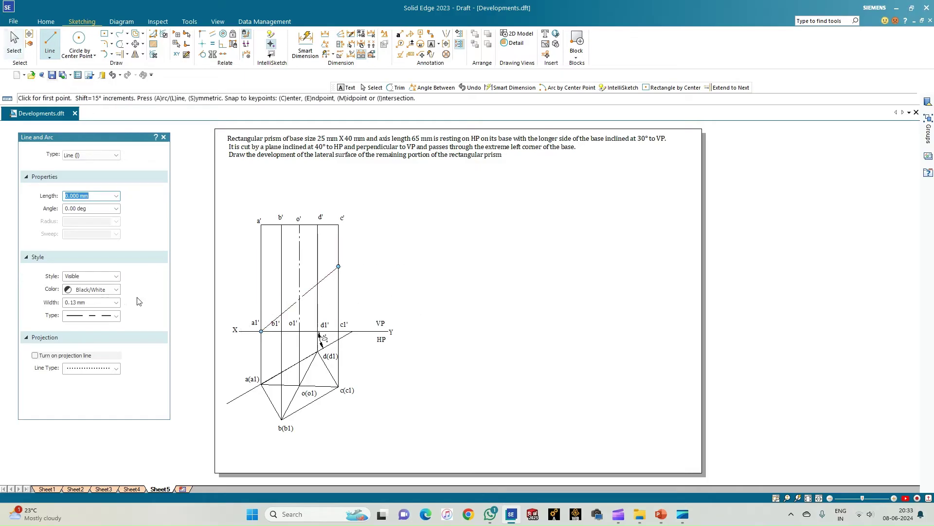
# Step: Draw continuous 0.50 mm lines along edges c, d, the axis and edge b, from the cutting-plane line down to XY
pyautogui.click(116, 316)
pyautogui.click(97, 325)
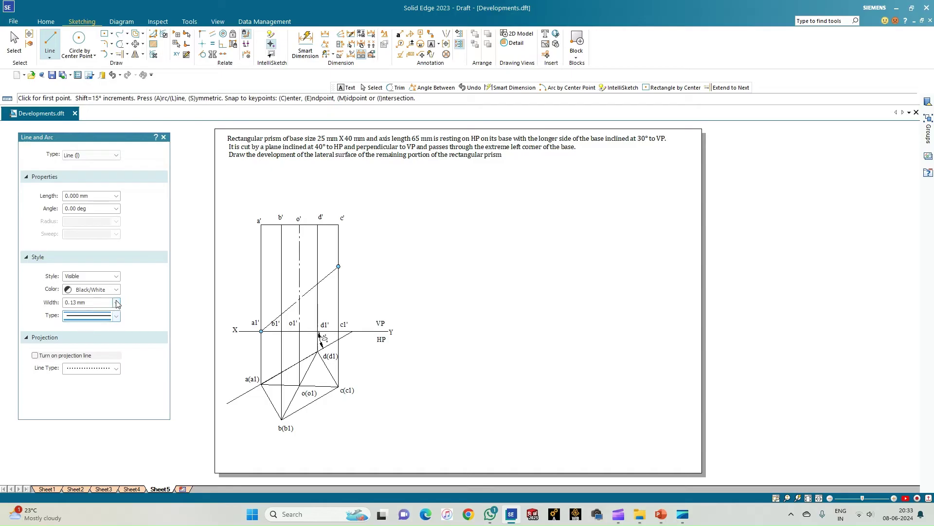
pyautogui.click(116, 302)
pyautogui.click(86, 338)
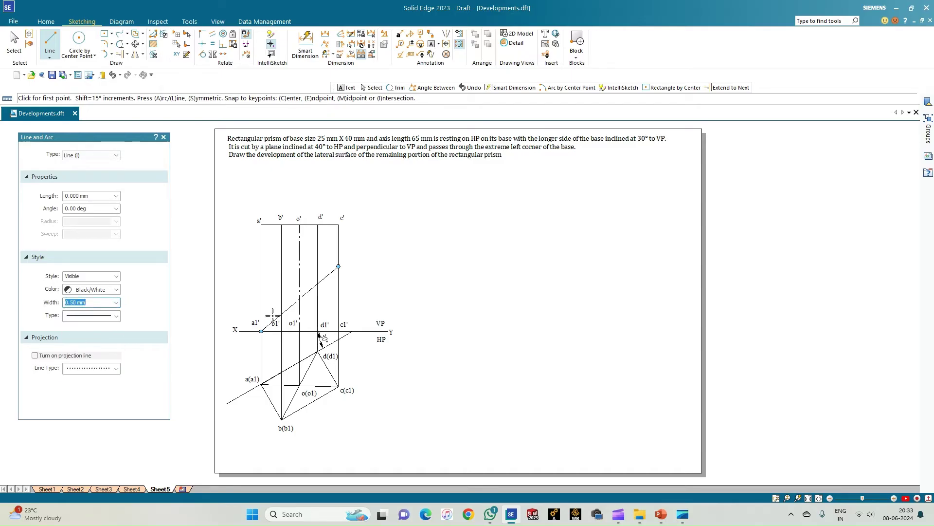
pyautogui.click(337, 267)
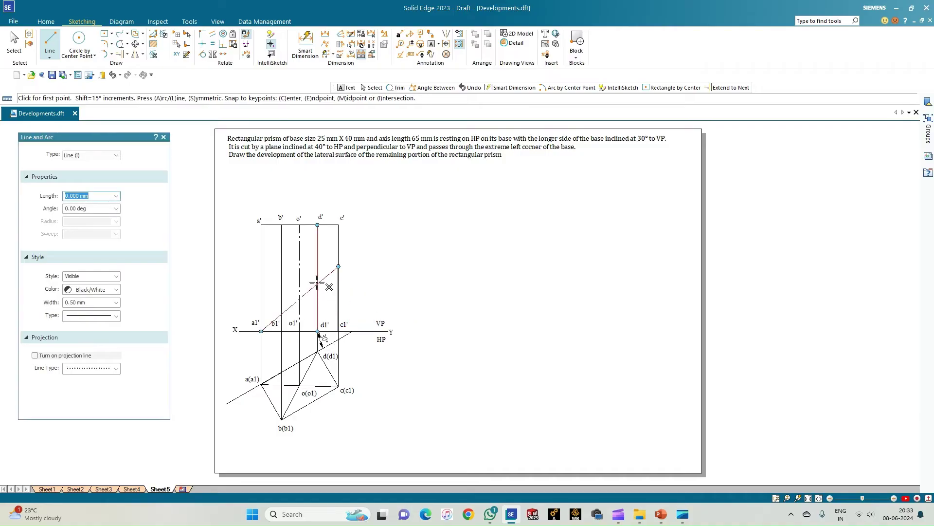
pyautogui.click(318, 332)
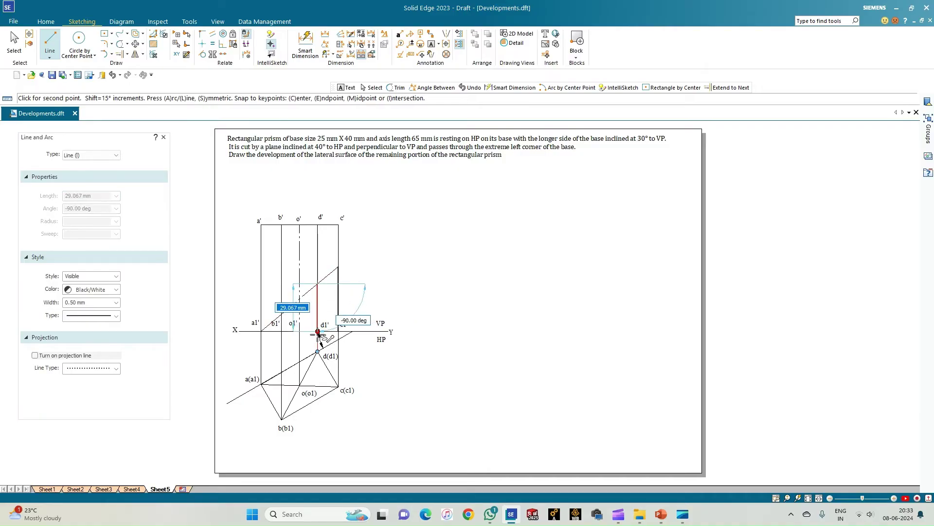
pyautogui.rightClick(380, 300)
pyautogui.click(300, 299)
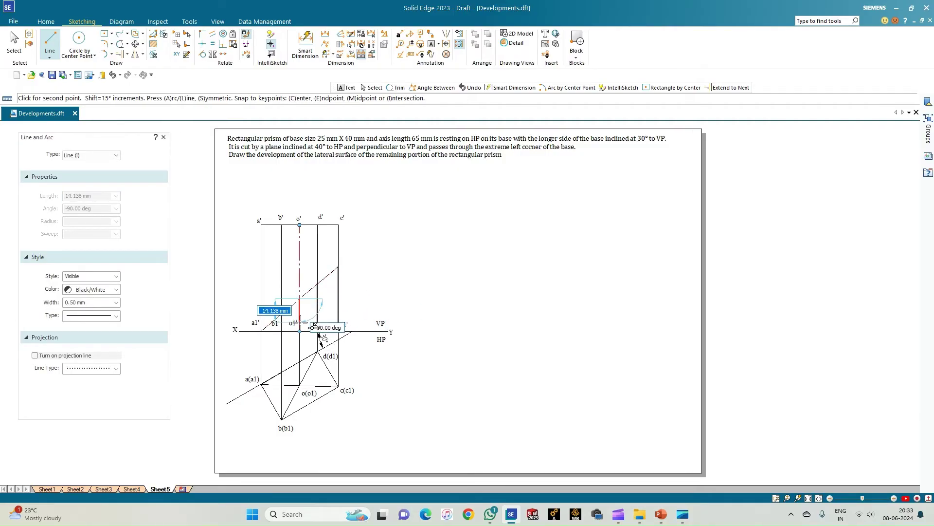
pyautogui.click(299, 331)
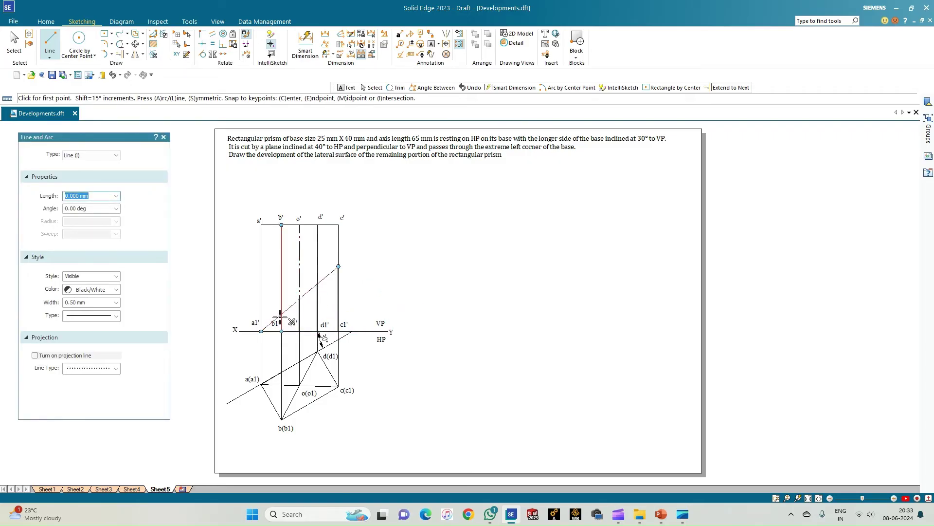
pyautogui.click(281, 314)
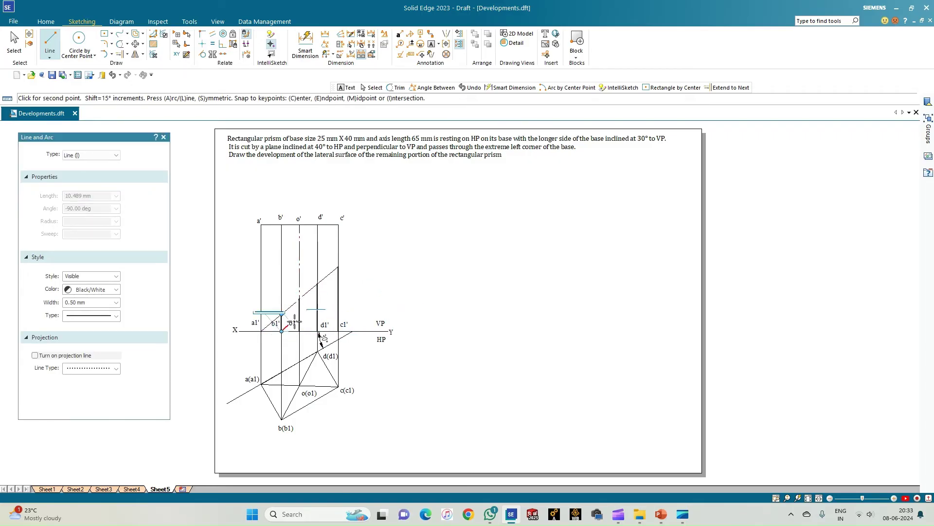
pyautogui.rightClick(295, 321)
# Step: Draw the 0.50 mm base line from a1' to c1' and retrace the edge from d1' up to the cutting-plane line
pyautogui.click(261, 331)
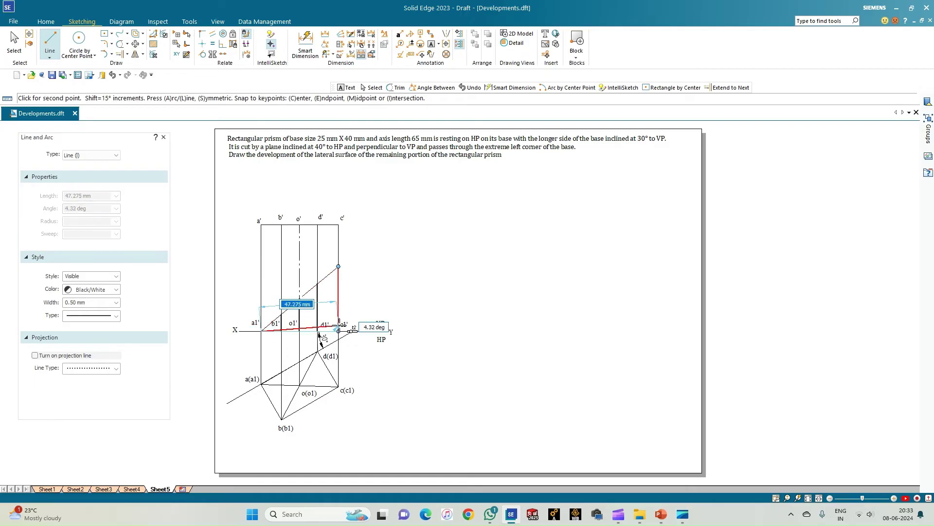
pyautogui.click(339, 331)
pyautogui.click(317, 331)
pyautogui.click(318, 284)
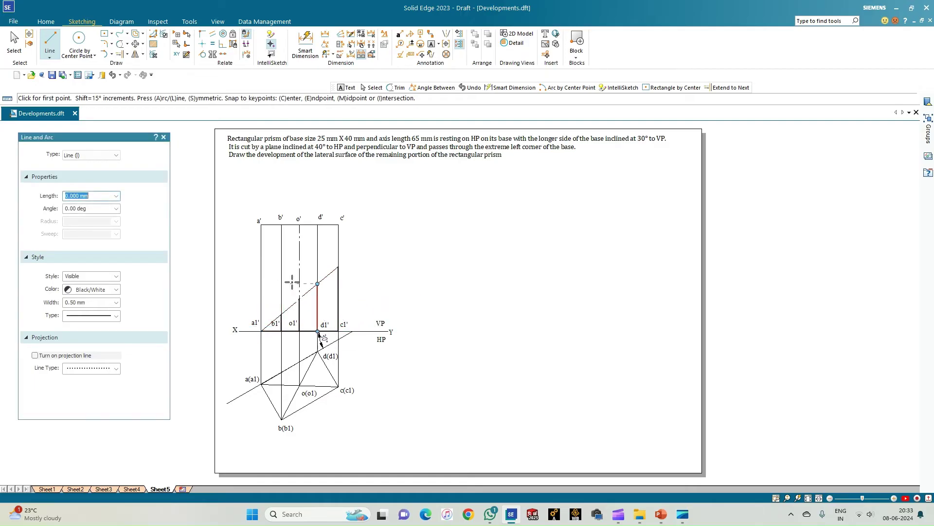
# Step: Dimension the angle between the cutting-plane line and the front view's base line, placing it between the axis and edge d
pyautogui.scroll(1, 318, 331)
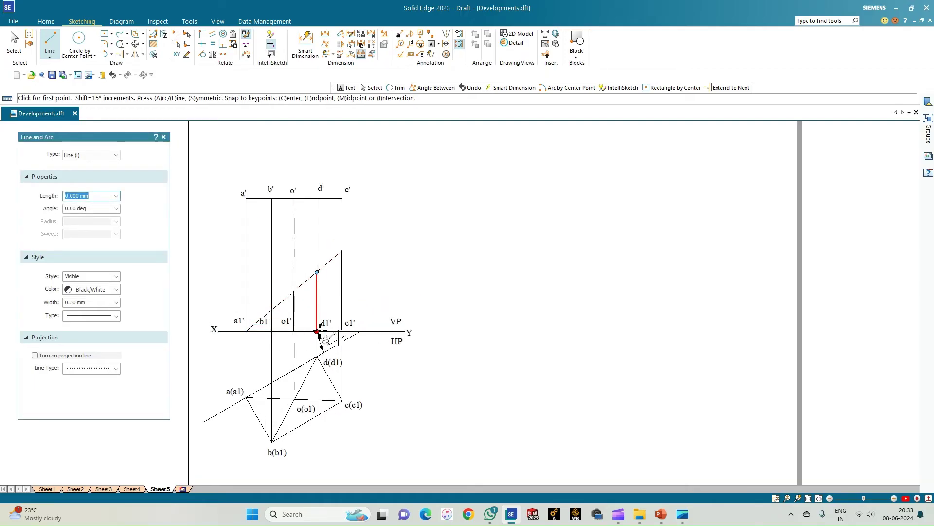
pyautogui.scroll(1, 319, 333)
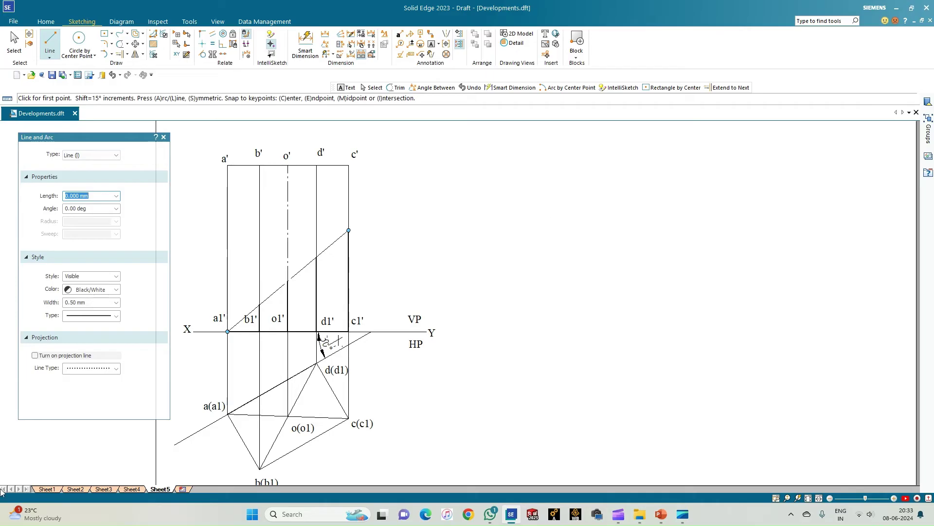
pyautogui.click(325, 44)
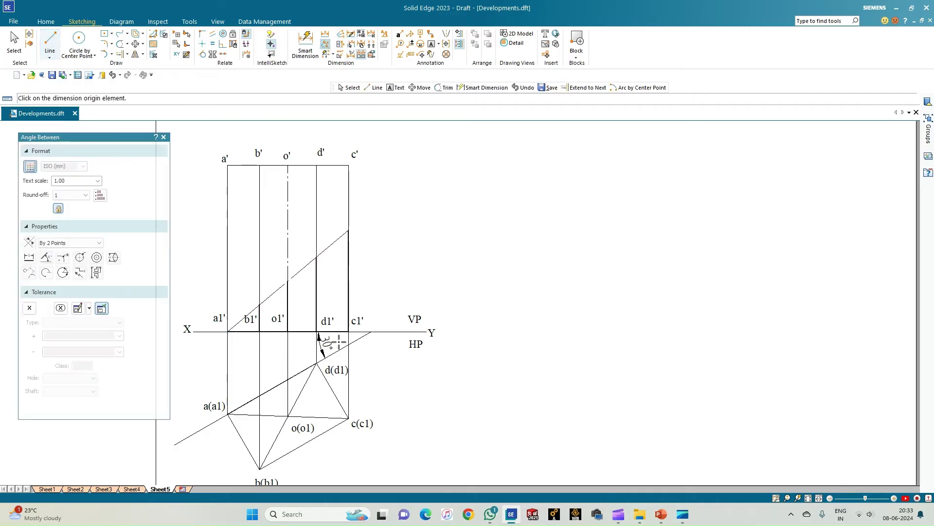
pyautogui.click(299, 272)
pyautogui.click(306, 331)
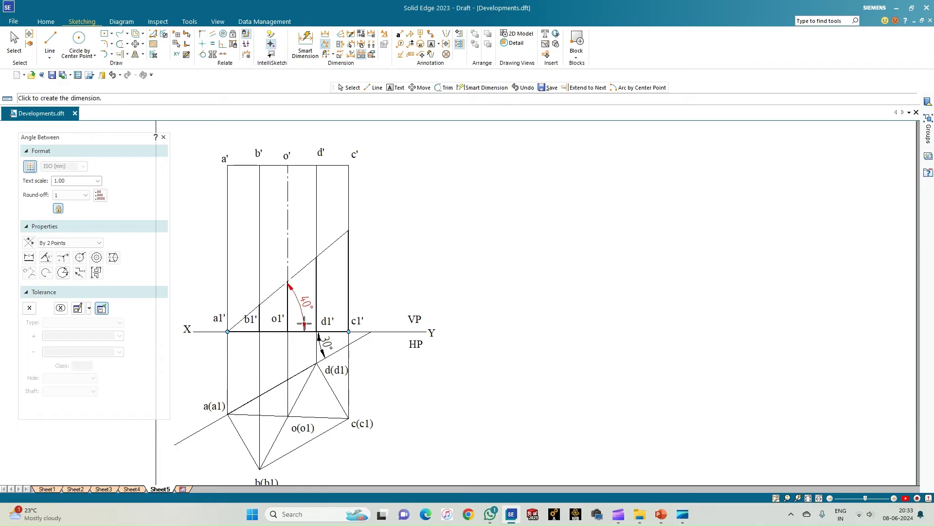
pyautogui.click(304, 324)
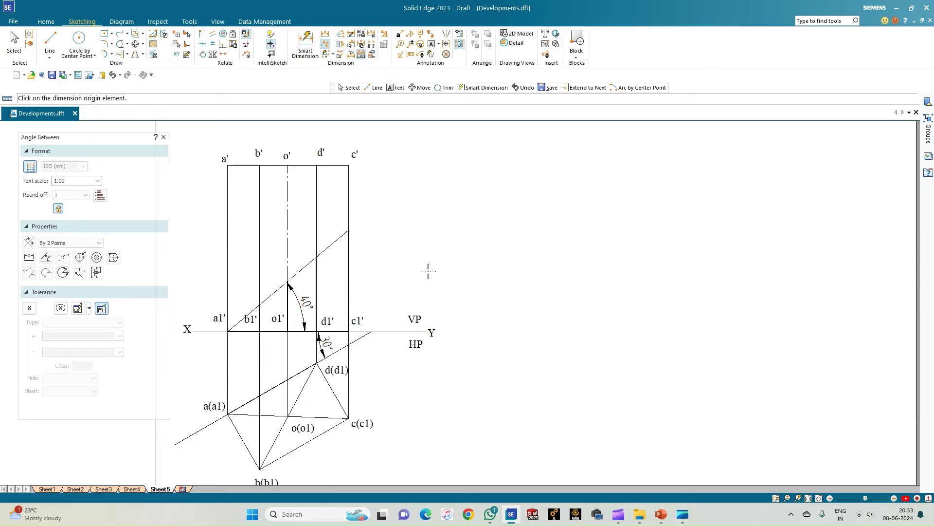
# Step: Label the cutting-plane intersection points on edges a', b', c' and d' in the front view as 1', 2', 3' and 4'
pyautogui.click(430, 48)
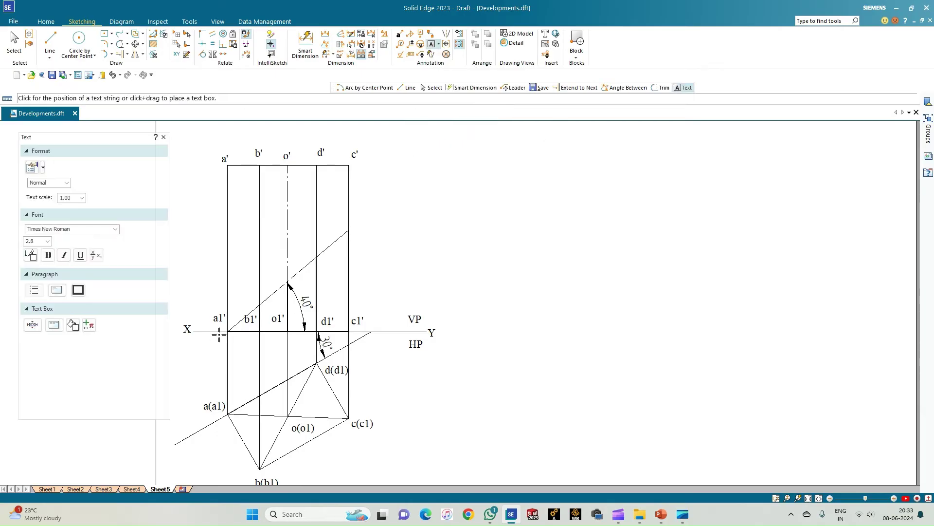
pyautogui.click(197, 309)
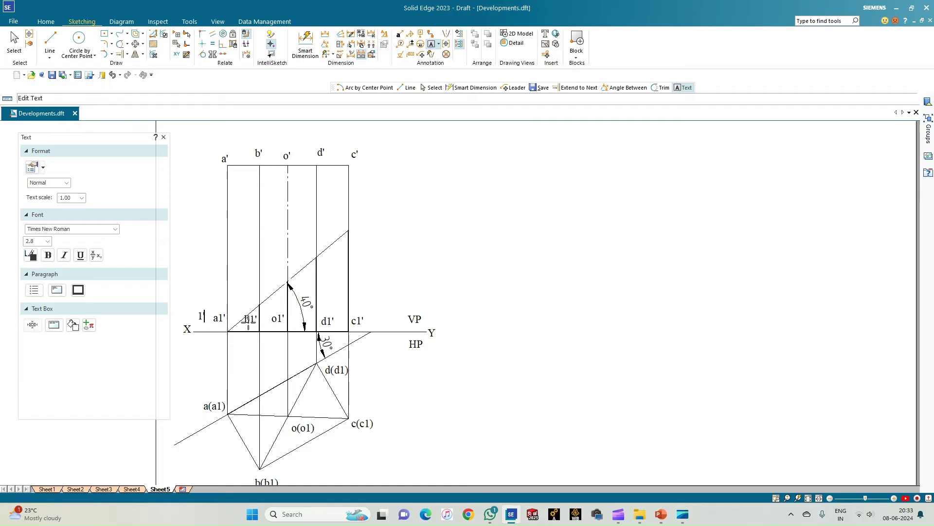
pyautogui.click(252, 300)
pyautogui.write("2'")
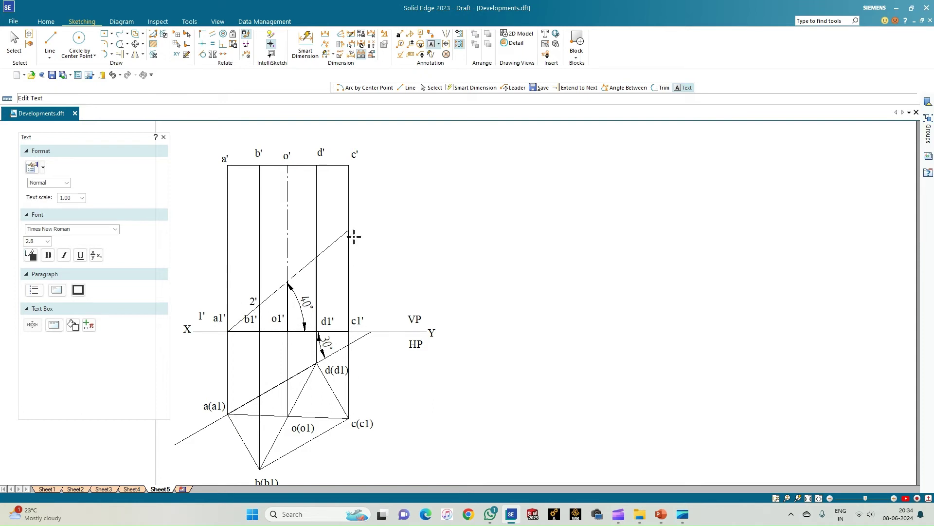
pyautogui.click(353, 217)
pyautogui.write("3'")
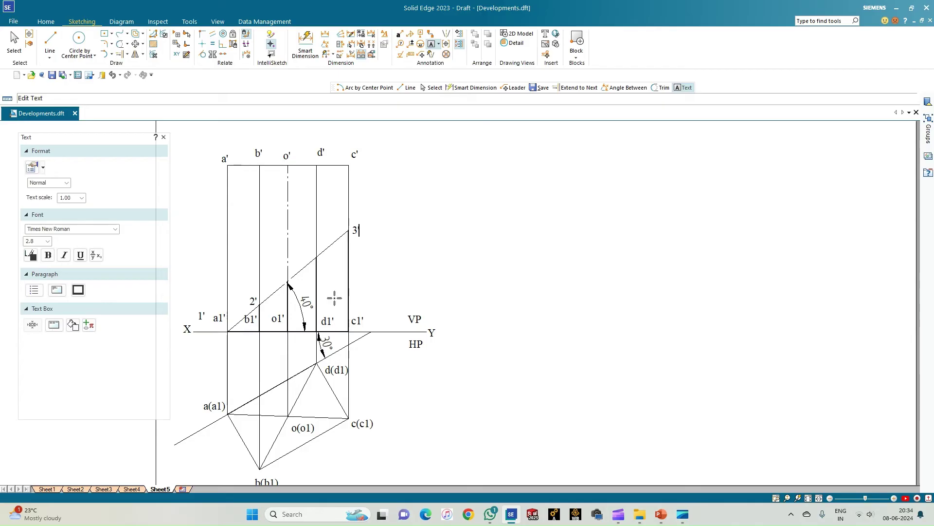
pyautogui.click(318, 233)
# Step: Label the corresponding corners a, b, c and d of the top view as 1, 2, 3 and 4
pyautogui.click(267, 462)
pyautogui.write('2')
pyautogui.click(305, 352)
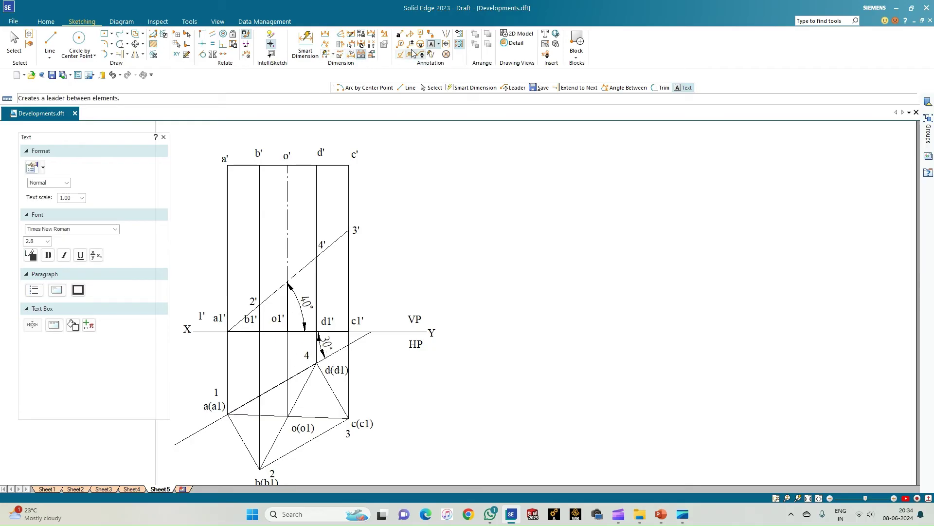
# Step: Retrace the top view rectangle through corners a, b, c and d with continuous 0.50 mm lines
pyautogui.click(50, 41)
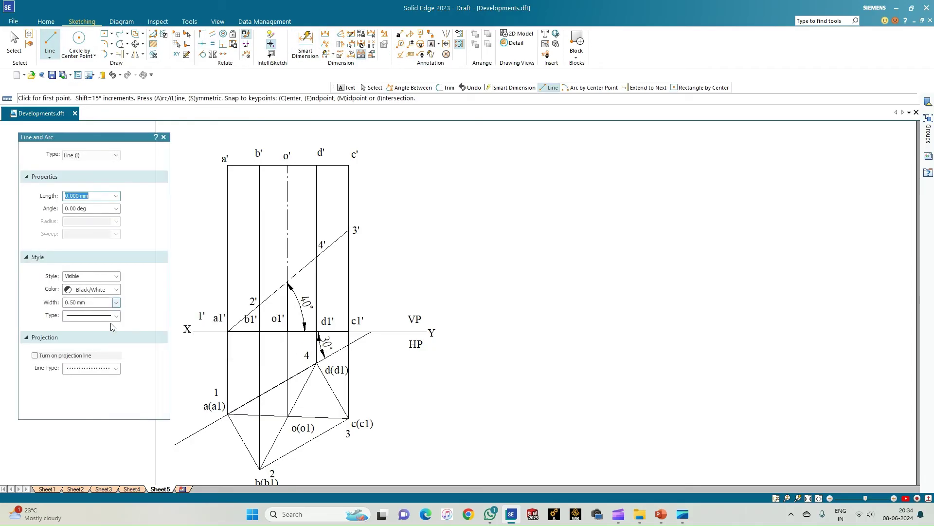
pyautogui.click(227, 414)
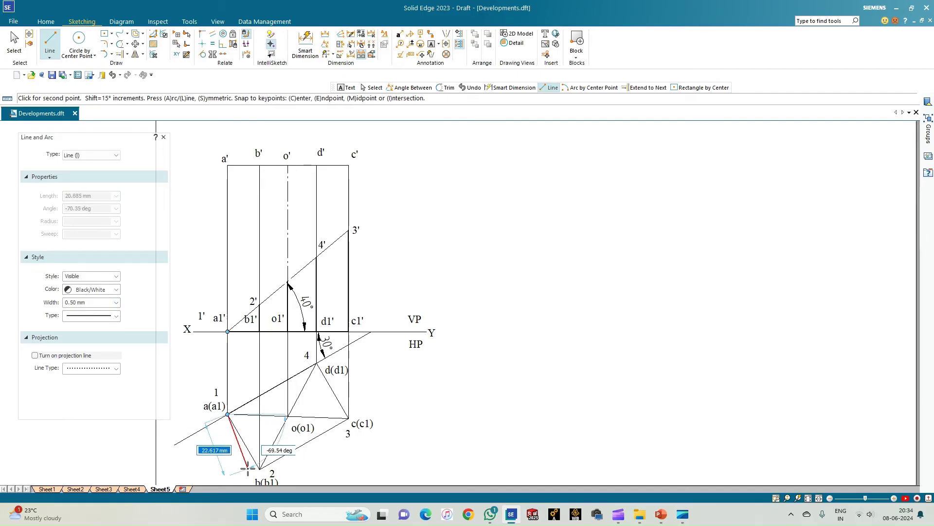
pyautogui.click(259, 469)
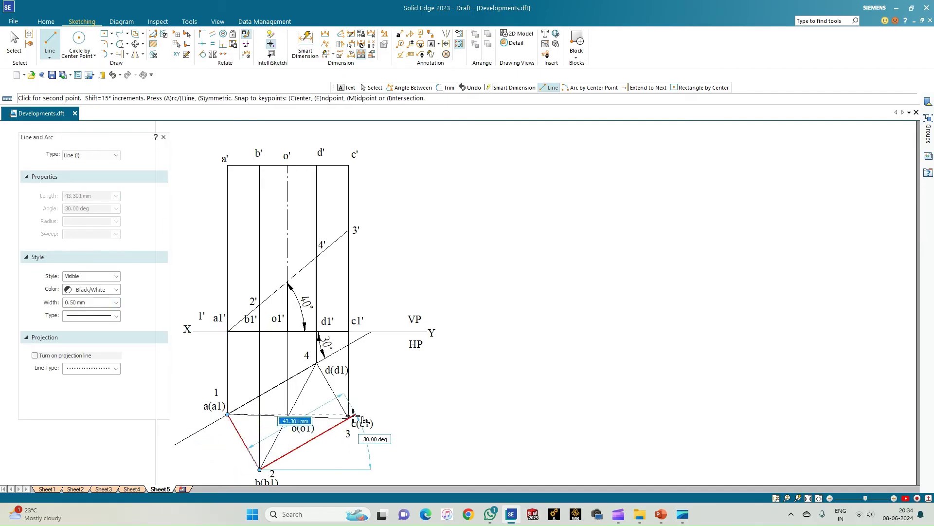
pyautogui.click(349, 418)
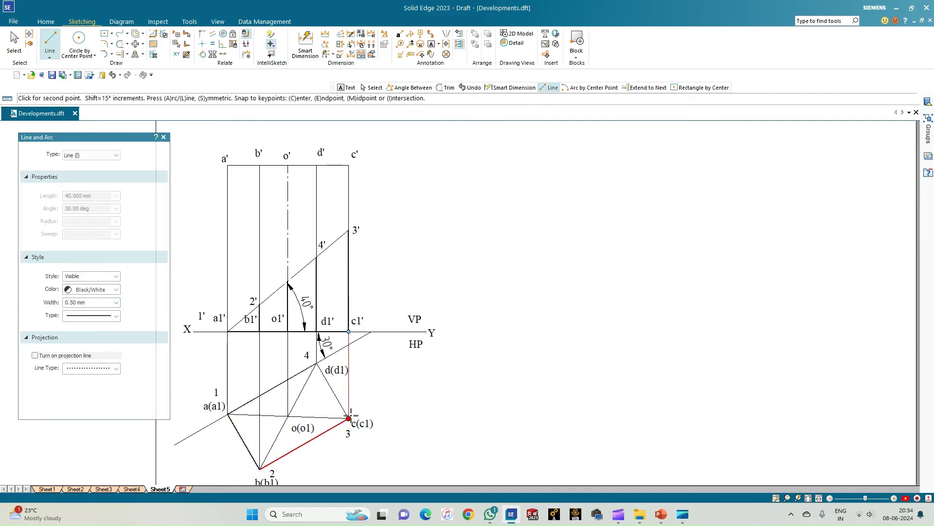
pyautogui.click(317, 363)
pyautogui.click(227, 414)
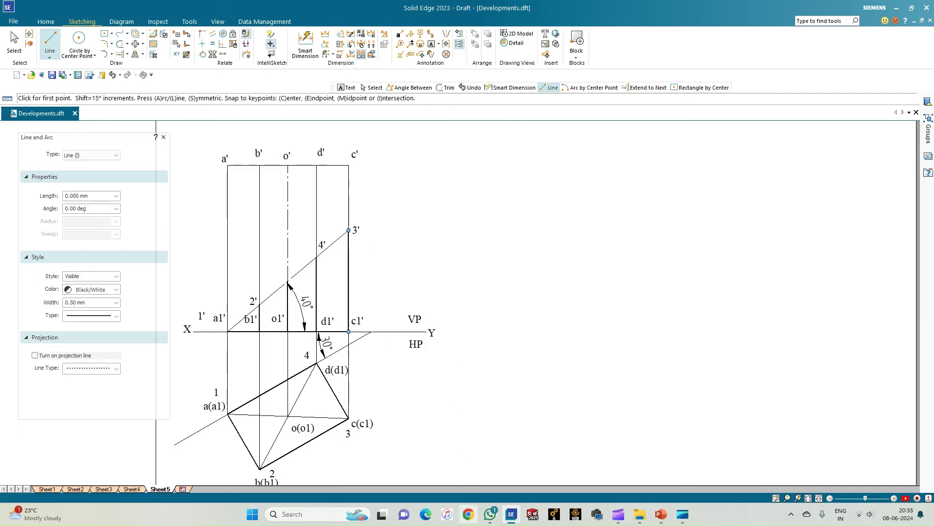
# Step: Draw a horizontal 0.13 mm wide base line about 156 mm long, beyond Y and level with the XY line
pyautogui.click(116, 302)
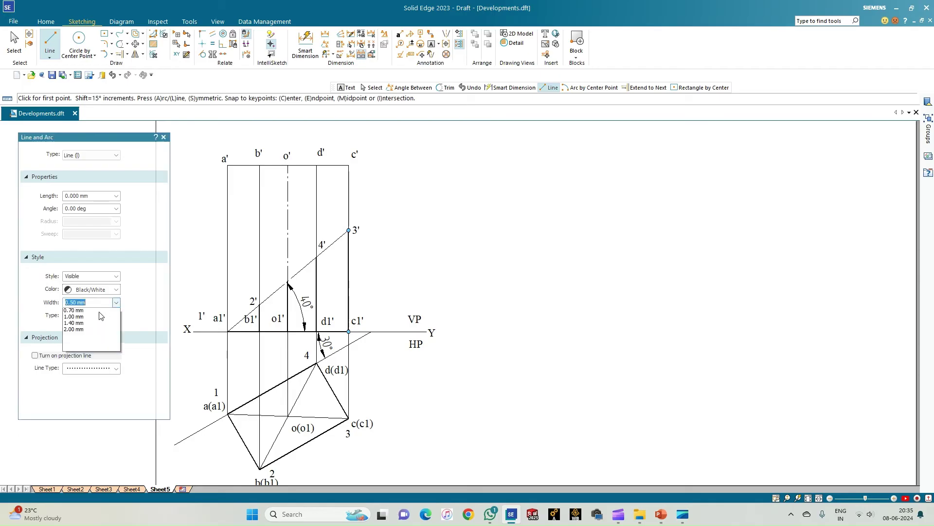
pyautogui.click(77, 310)
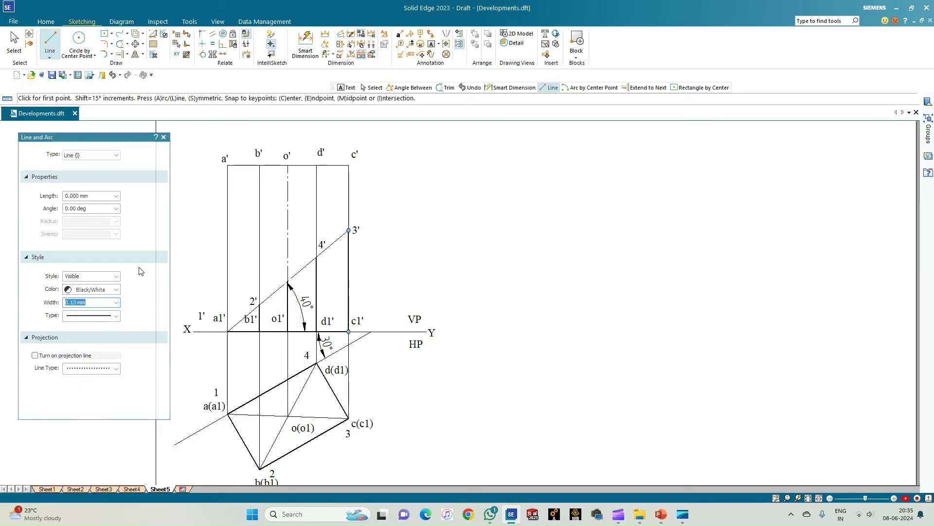
pyautogui.click(480, 331)
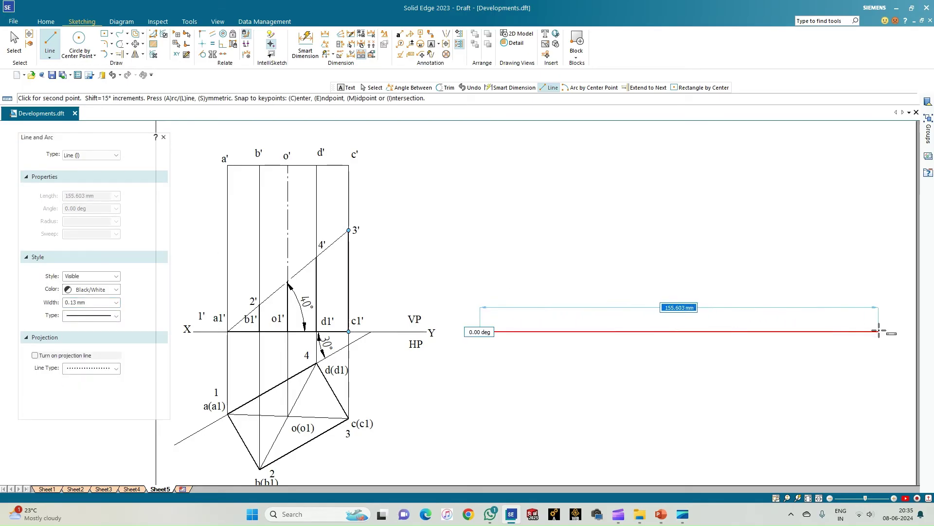
pyautogui.click(879, 331)
pyautogui.press('Escape')
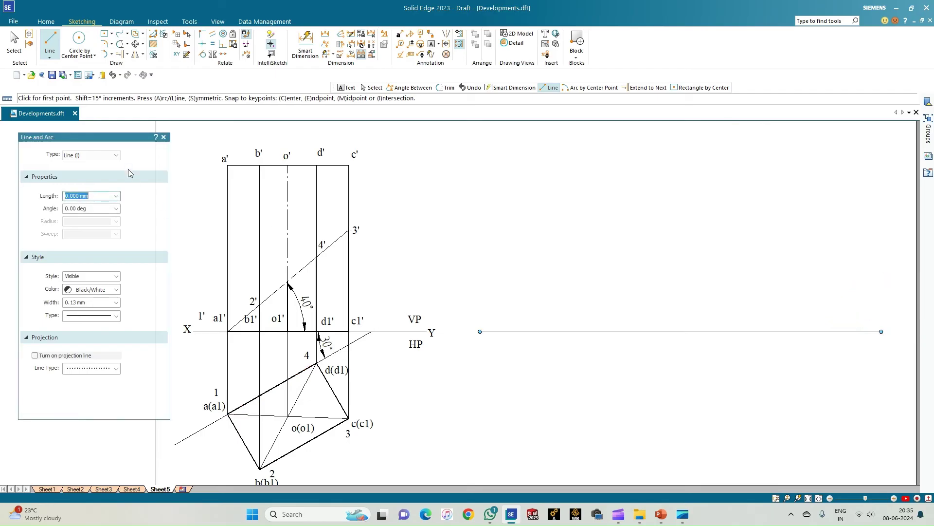
# Step: Draw the development's first panel on the base line, 65 mm high and 25 mm wide, starting at the line's end nearest Y
pyautogui.click(480, 332)
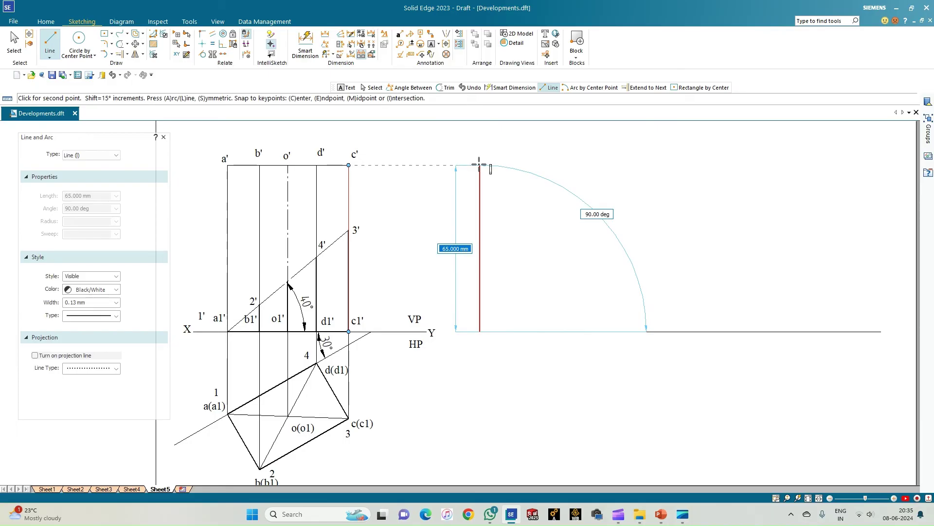
pyautogui.click(480, 166)
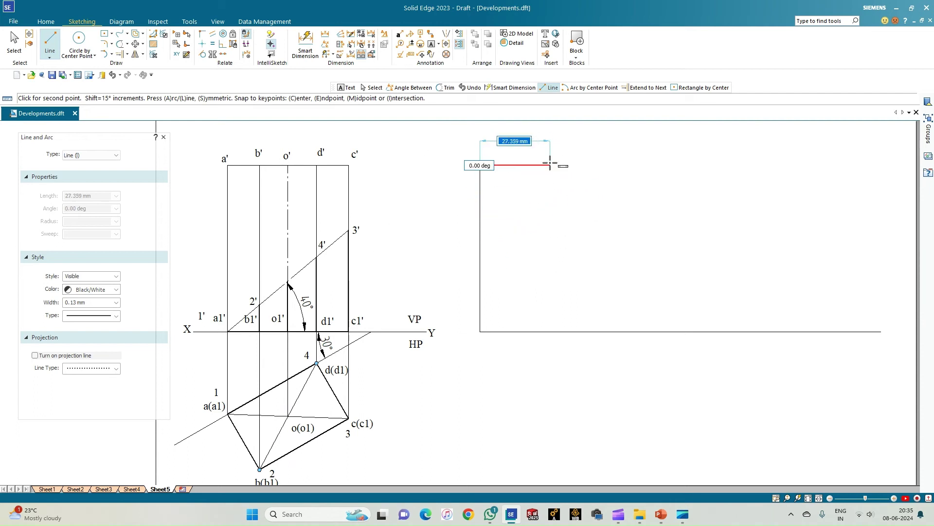
pyautogui.write('25')
pyautogui.press('Tab')
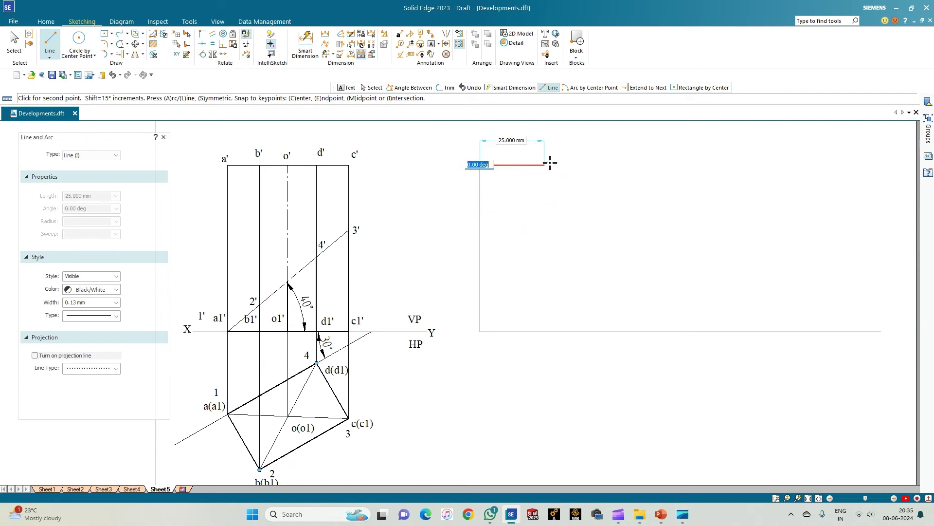
pyautogui.press('Return')
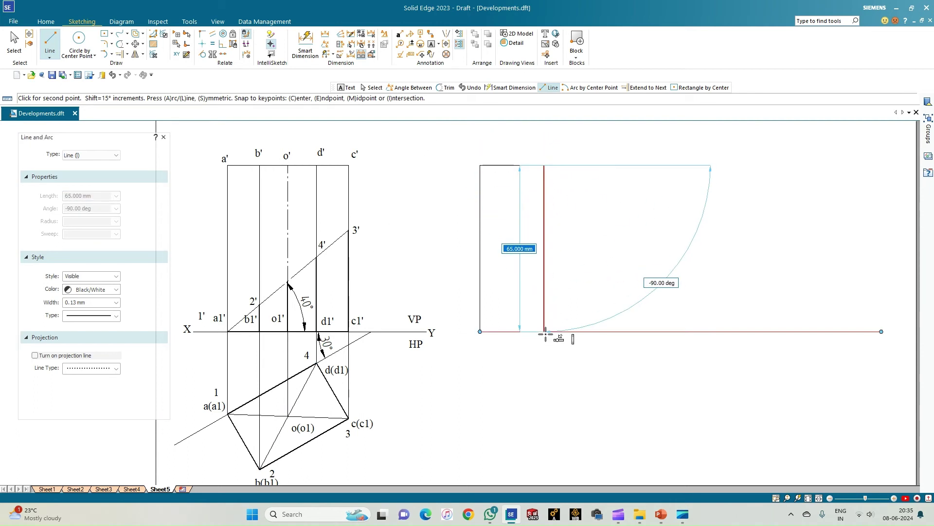
pyautogui.click(546, 333)
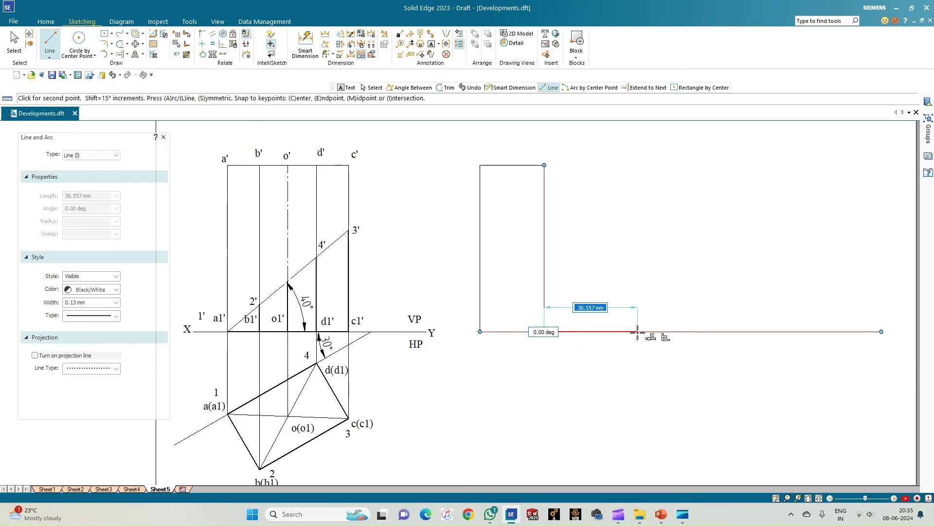
# Step: Add the second panel with a 40 mm top edge and a vertical fold line down to the base line
pyautogui.click(544, 165)
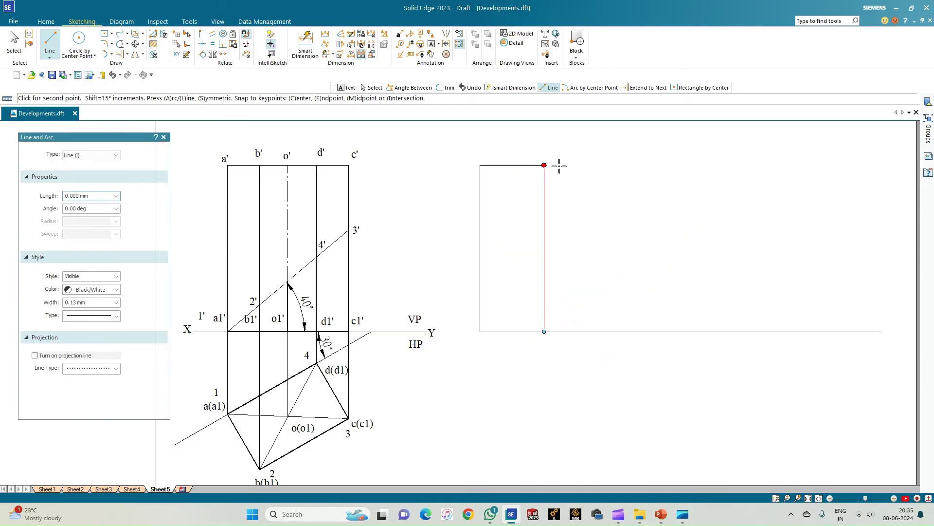
pyautogui.write('40')
pyautogui.press('Tab')
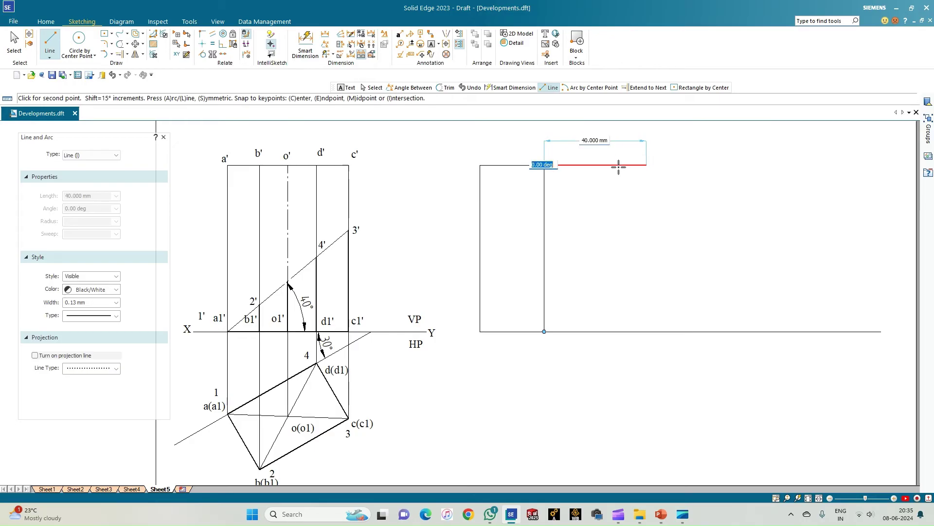
pyautogui.click(619, 167)
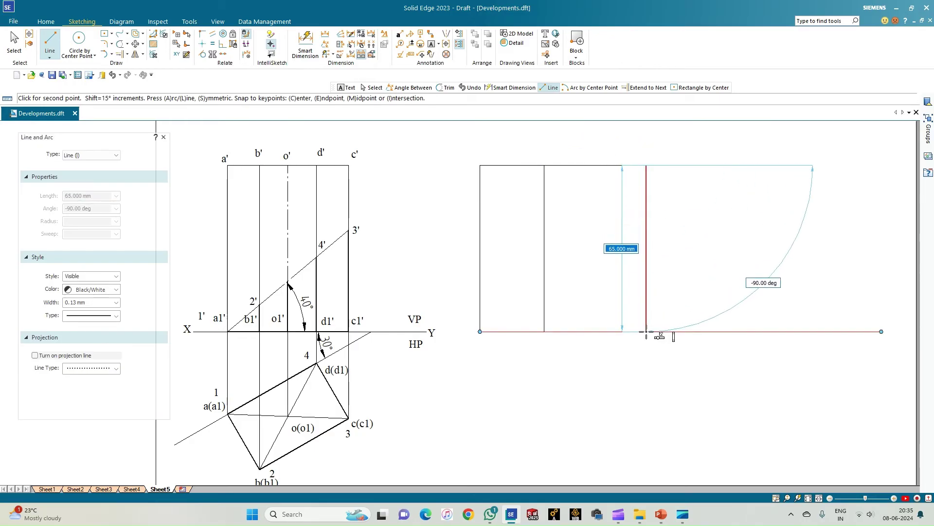
pyautogui.click(646, 331)
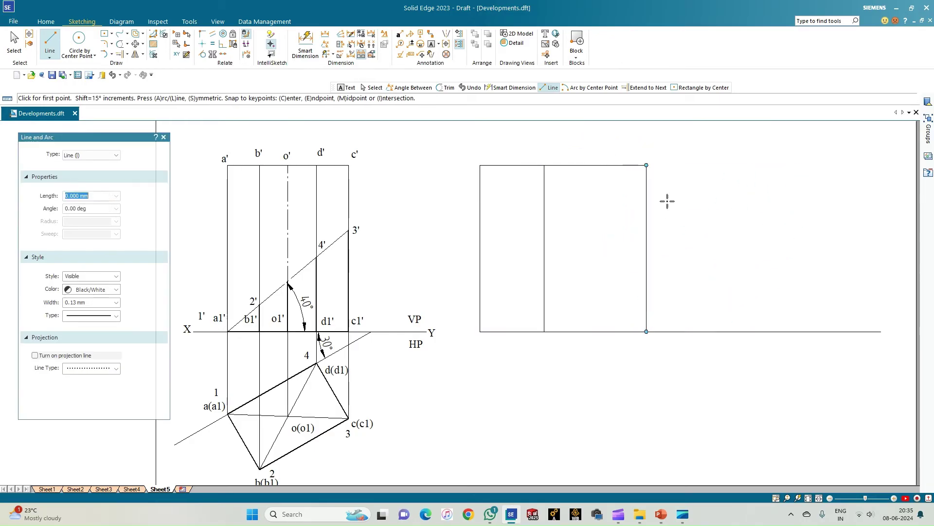
# Step: Add the third panel with a 25 mm top edge and a vertical fold line down to the base line
pyautogui.click(646, 165)
pyautogui.write('25')
pyautogui.press('Tab')
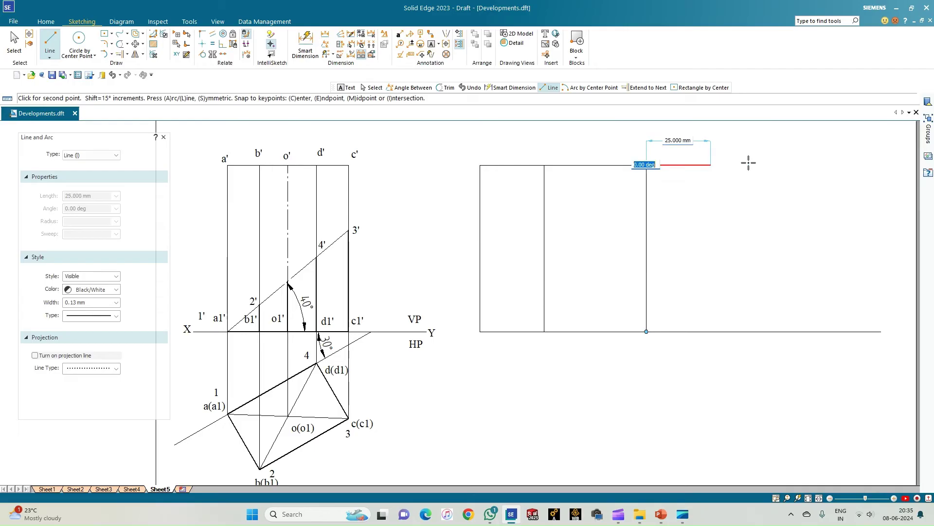
pyautogui.press('Return')
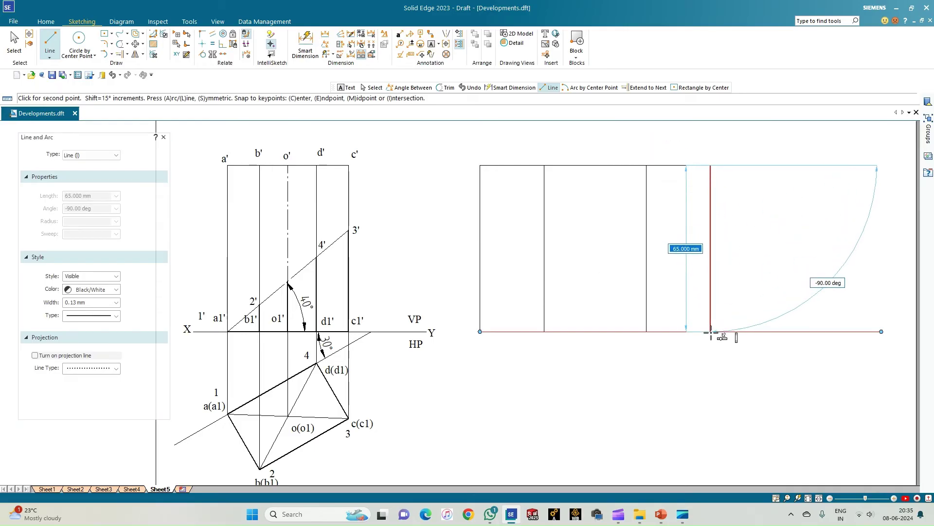
pyautogui.click(711, 331)
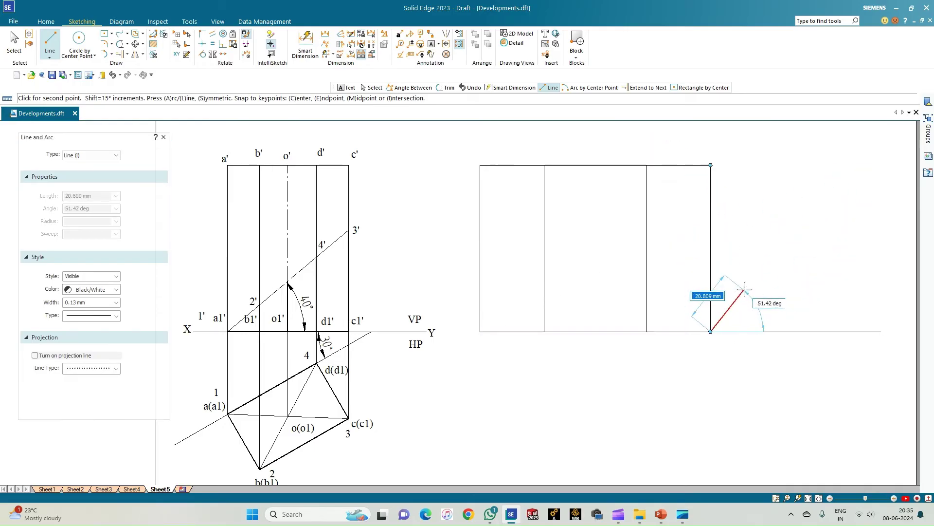
# Step: Add the fourth panel with a 40 mm top edge and closing vertical edge, and trim the base line's excess beyond it
pyautogui.click(711, 166)
pyautogui.write('40')
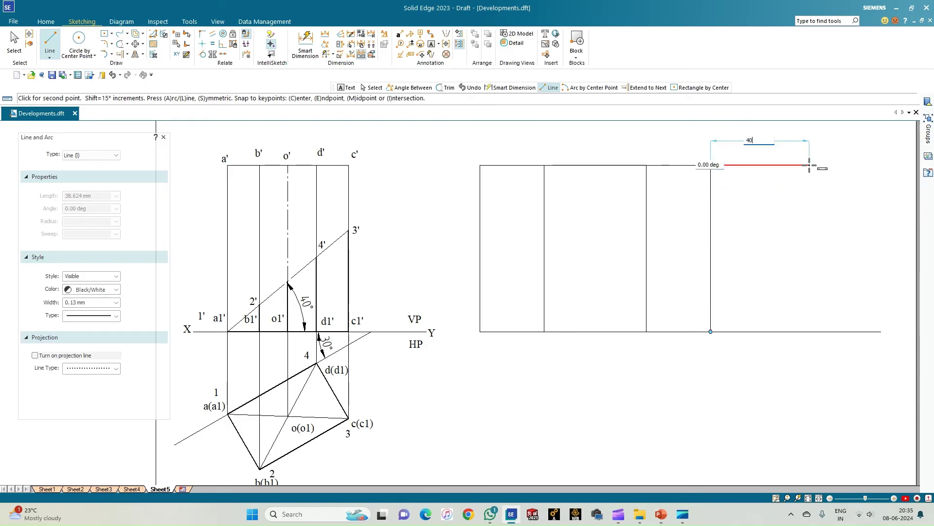
pyautogui.press('Tab')
pyautogui.click(809, 165)
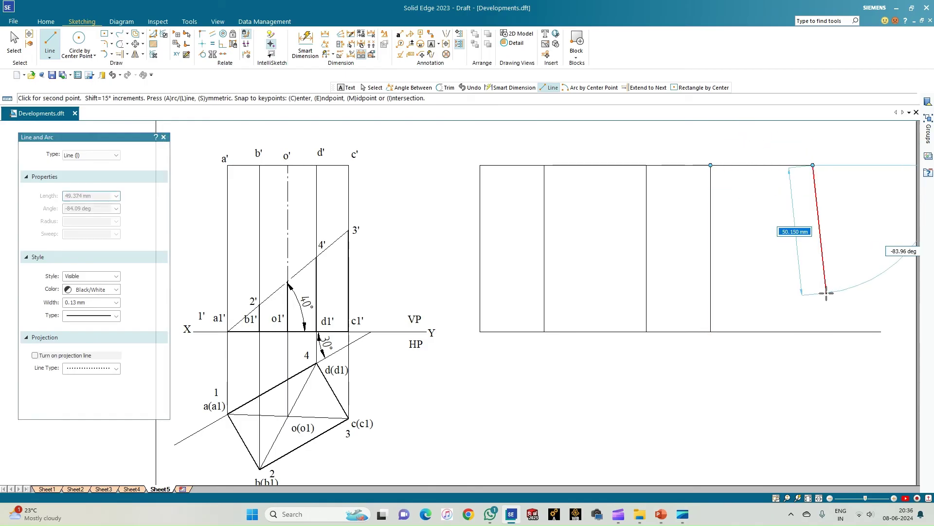
pyautogui.click(812, 333)
pyautogui.press('Escape')
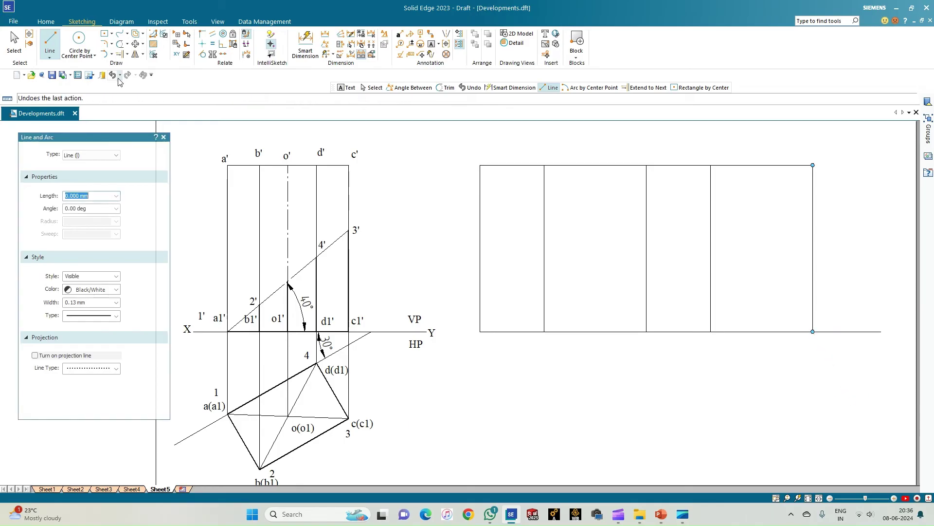
pyautogui.click(120, 44)
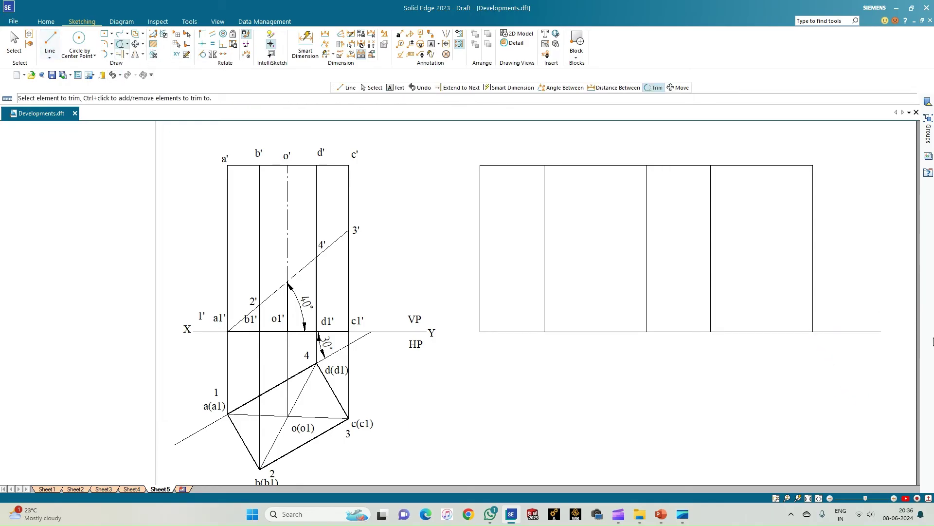
pyautogui.click(845, 339)
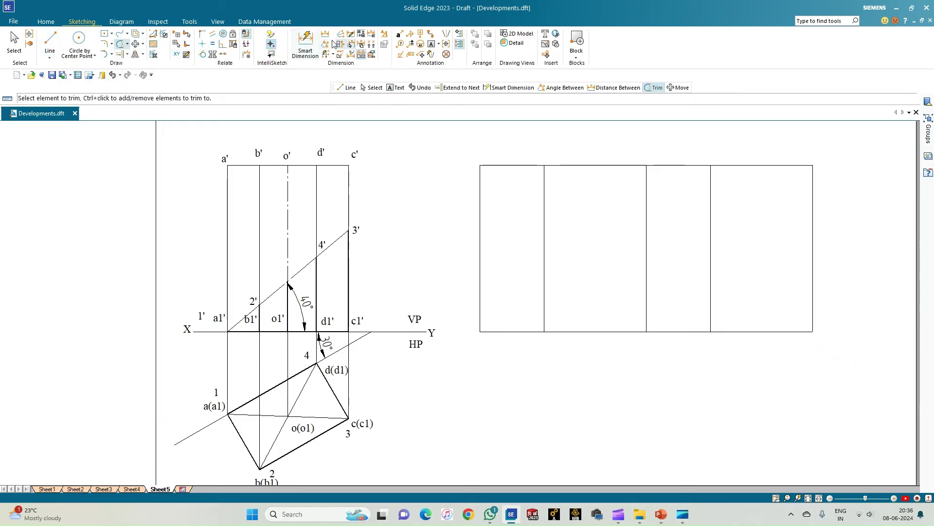
# Step: Dimension the height of the development's closing vertical edge, placing the dimension outside the last panel
pyautogui.click(306, 43)
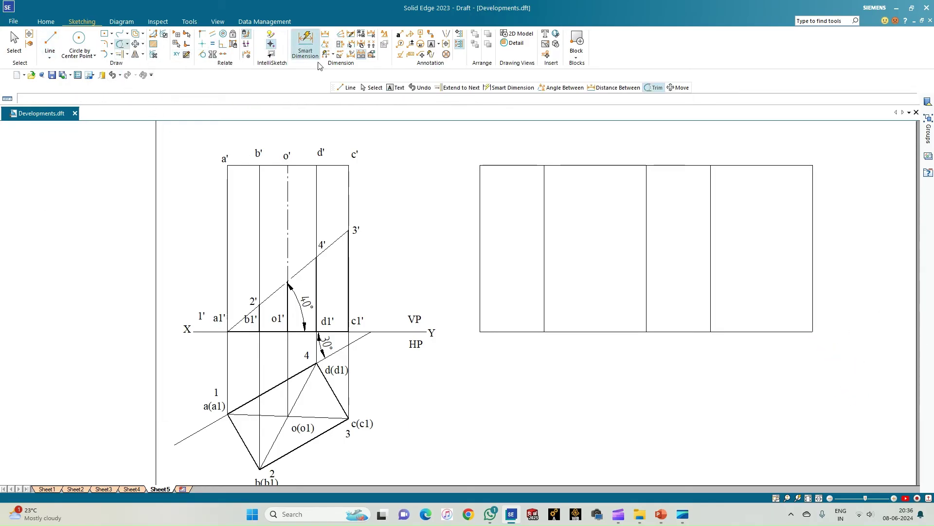
pyautogui.click(812, 200)
pyautogui.click(864, 200)
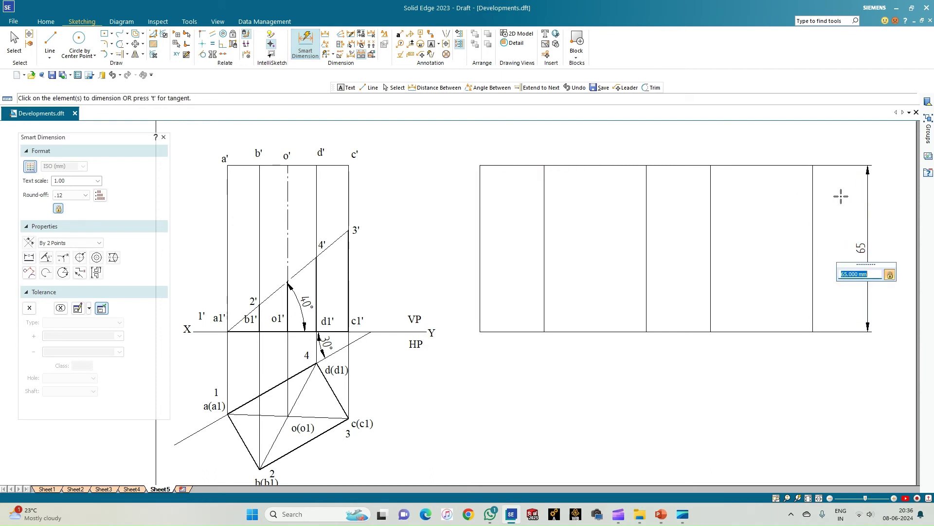
pyautogui.press('Return')
# Step: Dimension the development's overall width between its first and closing vertical edges, placing the dimension below the base line
pyautogui.click(812, 282)
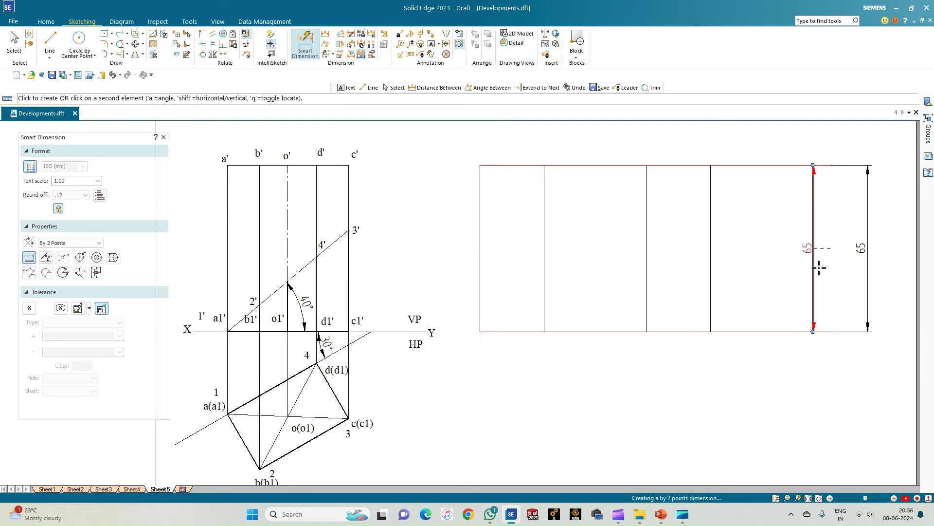
pyautogui.click(480, 258)
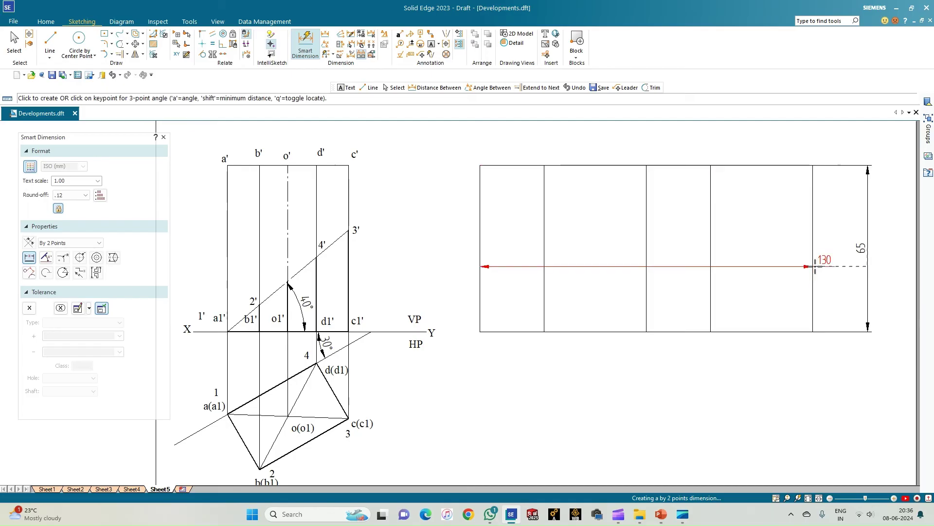
pyautogui.click(788, 376)
pyautogui.press('Return')
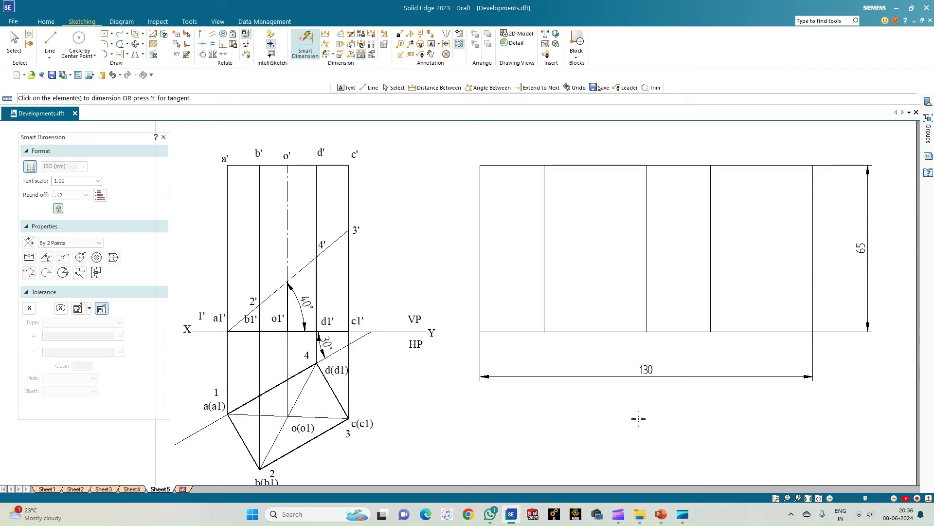
# Step: Dimension the short side a-b and the long side b-c of the rectangle in the top view, outside the rectangle
pyautogui.click(306, 43)
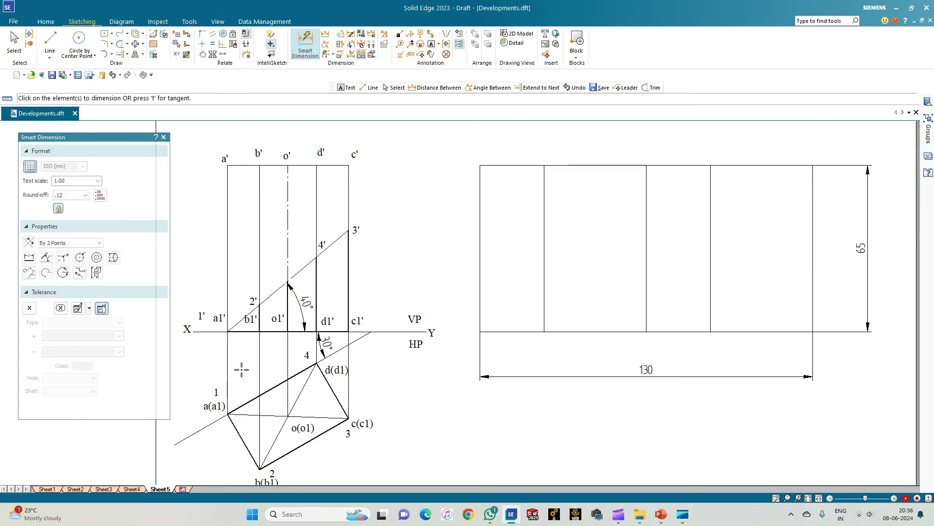
pyautogui.click(237, 435)
pyautogui.click(256, 449)
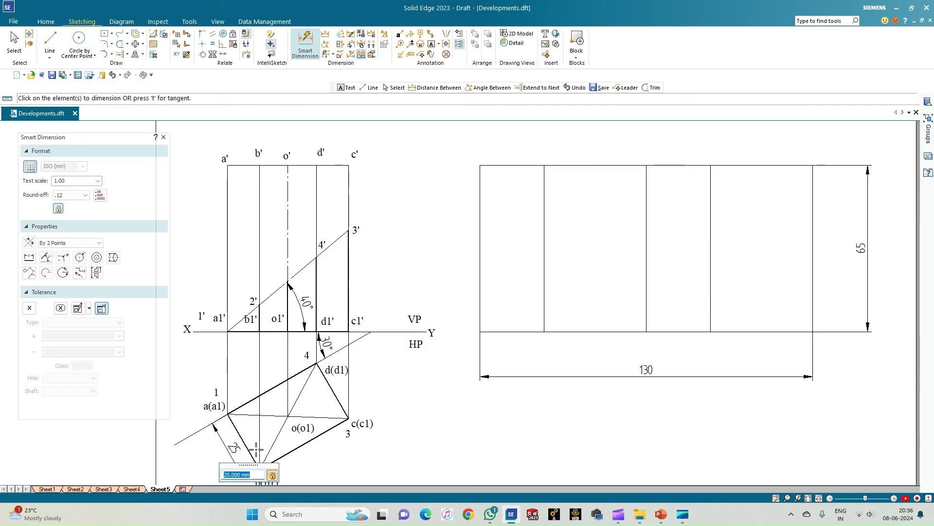
pyautogui.click(306, 442)
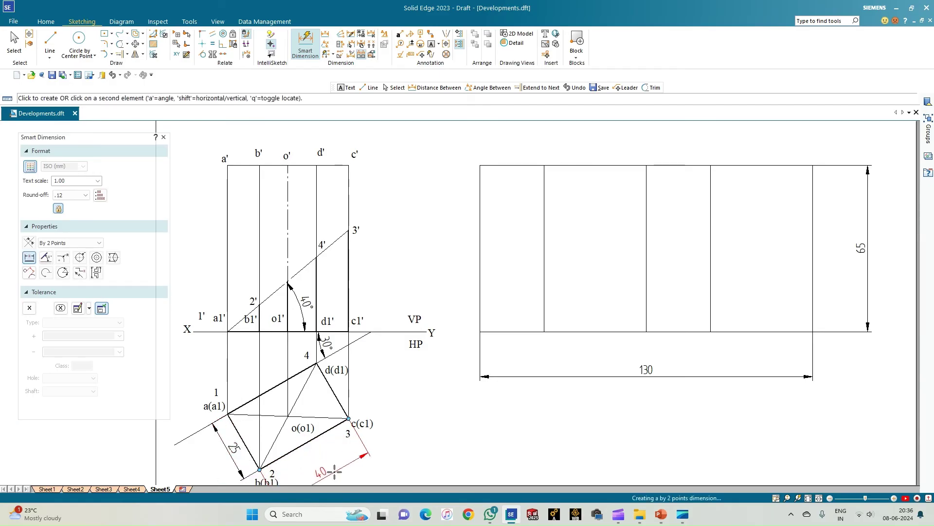
pyautogui.click(335, 471)
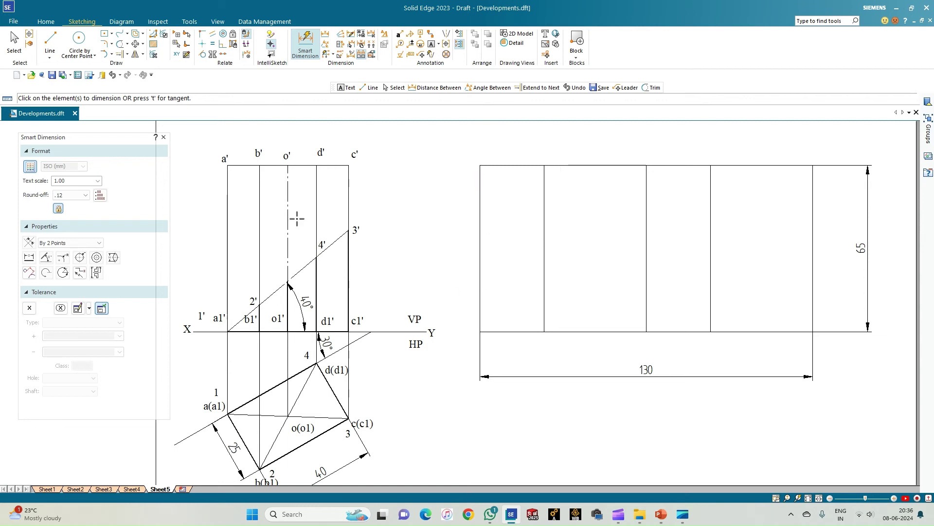
# Step: Label the ends of the development's first edge A and A1 and those of the first fold line B and B1
pyautogui.click(431, 45)
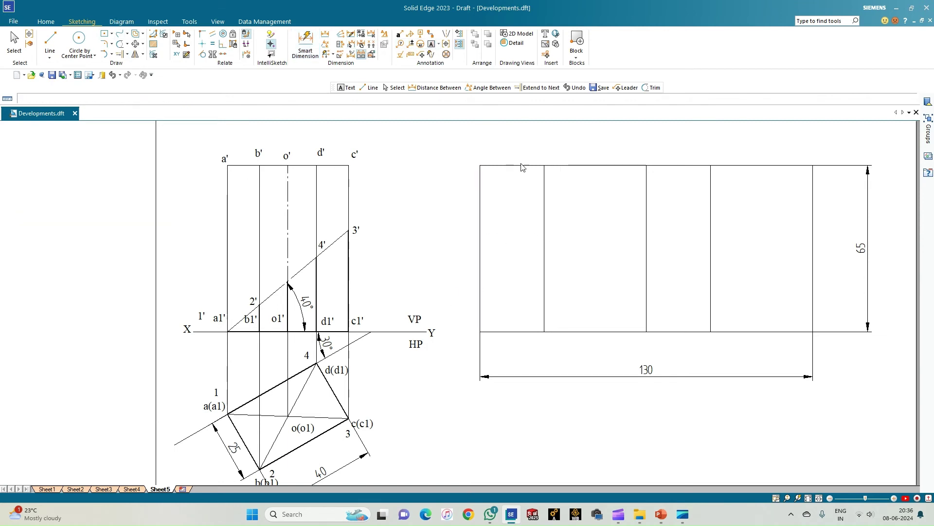
pyautogui.click(475, 150)
pyautogui.write('A')
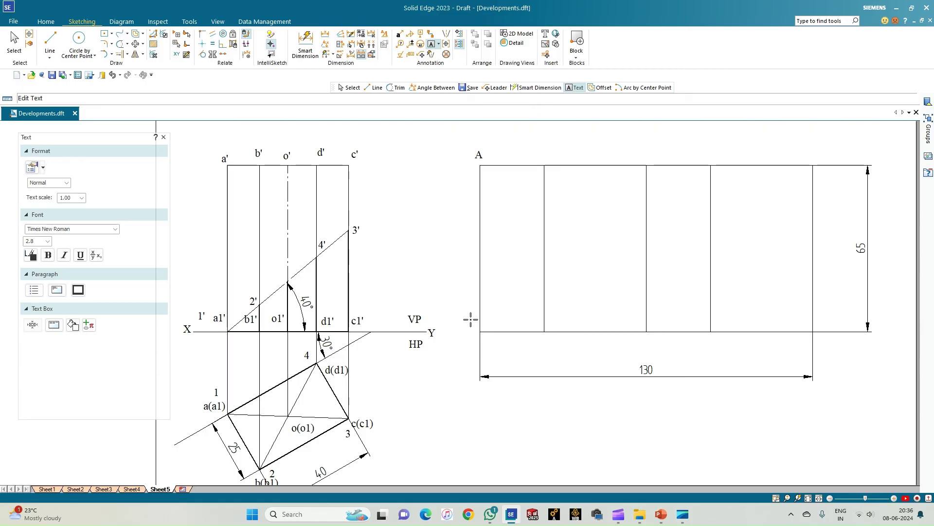
pyautogui.write('1')
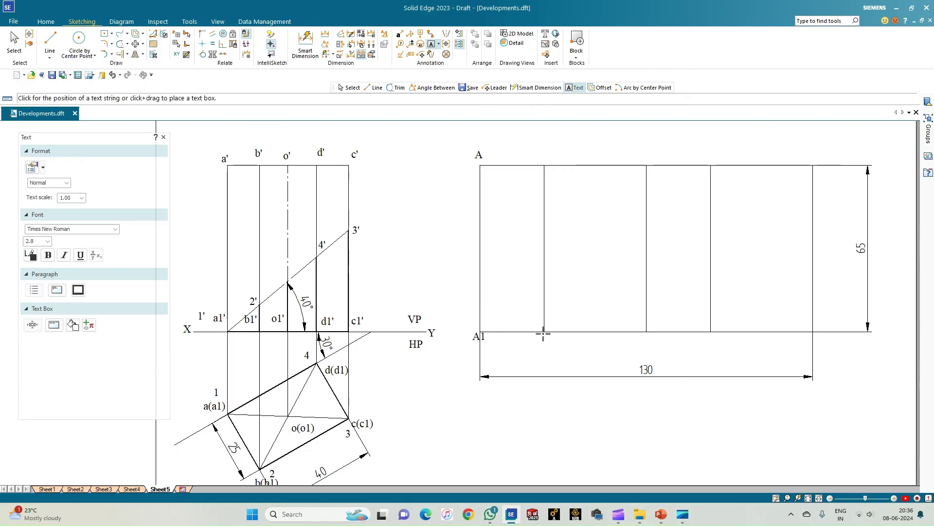
pyautogui.click(541, 335)
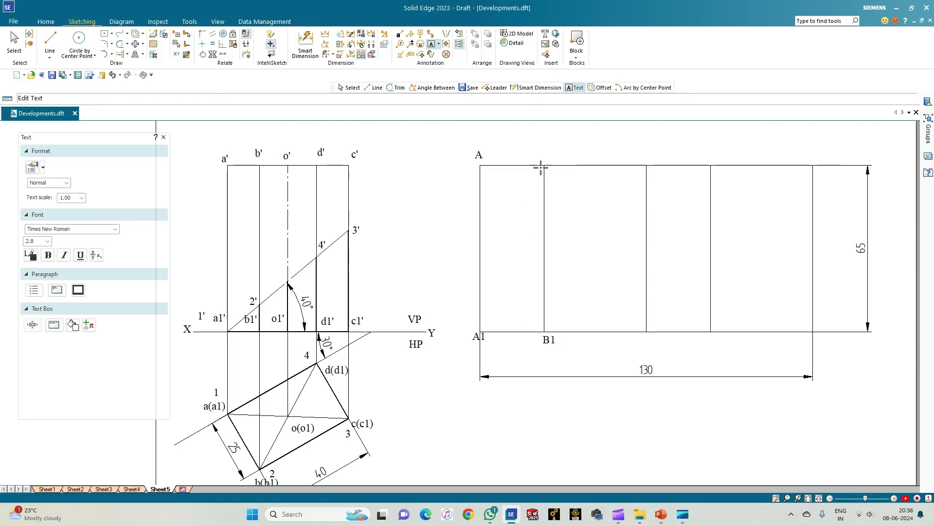
pyautogui.click(542, 147)
pyautogui.write('B')
# Step: Label the ends of the remaining fold lines C, C1 and D, D1, and those of the closing edge A and A1
pyautogui.click(641, 336)
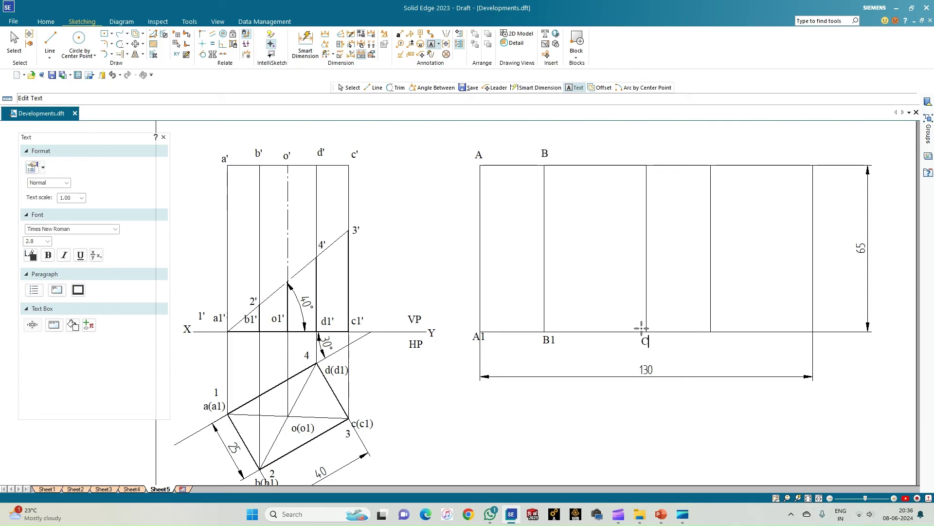
pyautogui.write('C1')
pyautogui.click(646, 154)
pyautogui.write('C')
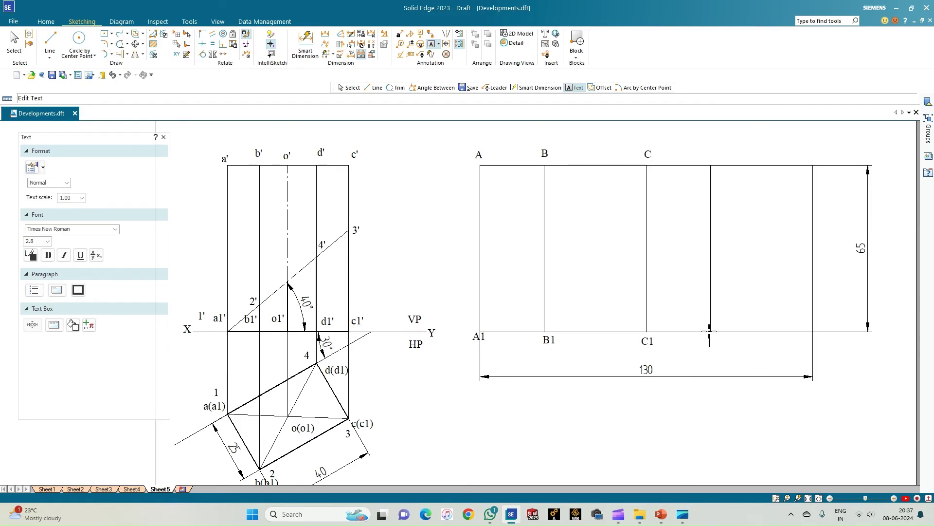
pyautogui.click(716, 159)
pyautogui.write('D')
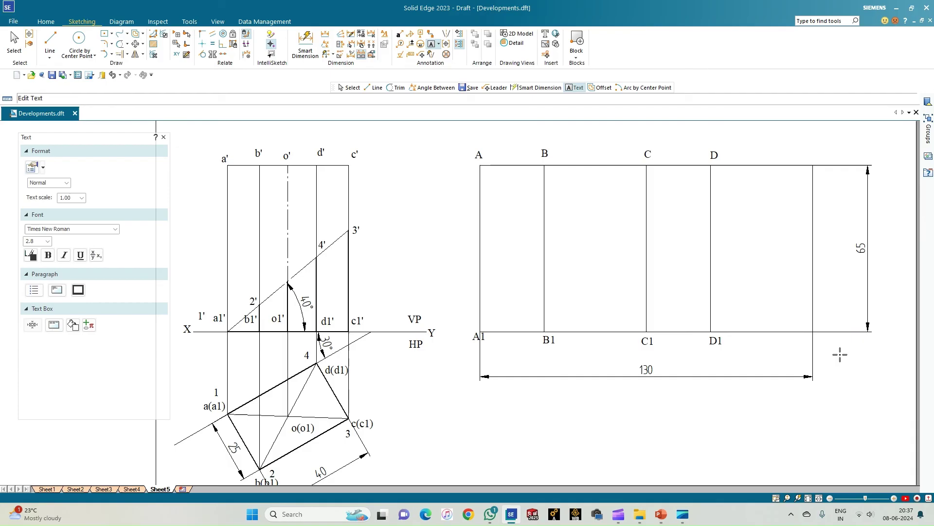
pyautogui.click(816, 333)
pyautogui.write('A1')
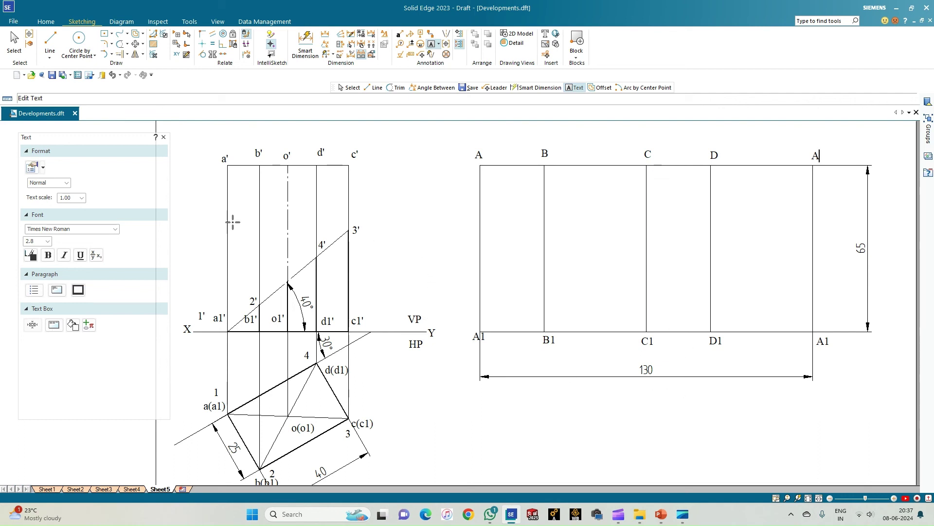
# Step: Draw horizontal projection lines from 2', 3' and 4' in the front view to the development's B, C and D fold lines respectively
pyautogui.click(50, 39)
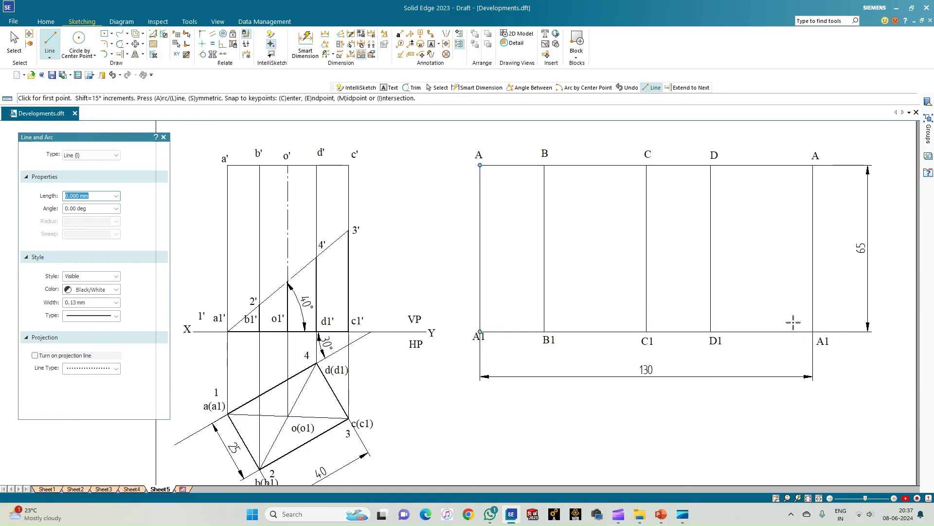
pyautogui.click(261, 304)
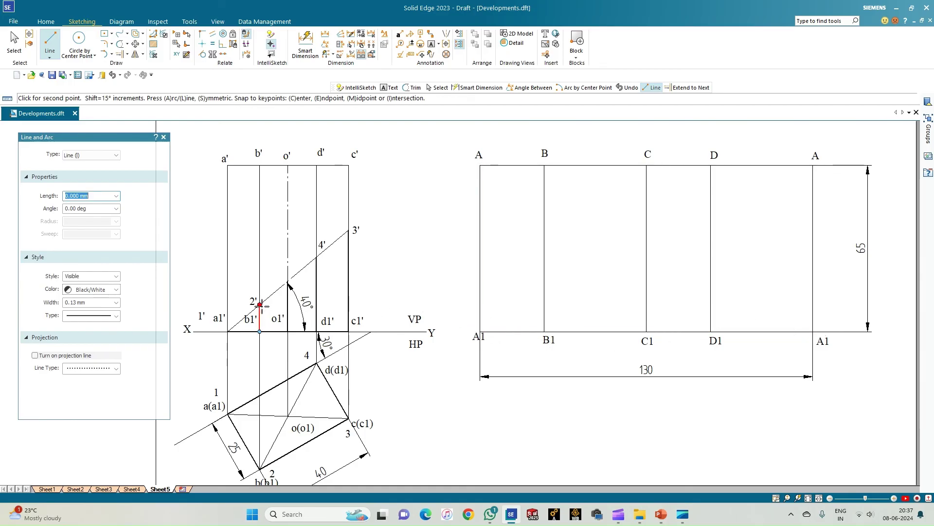
pyautogui.click(545, 304)
pyautogui.press('Escape')
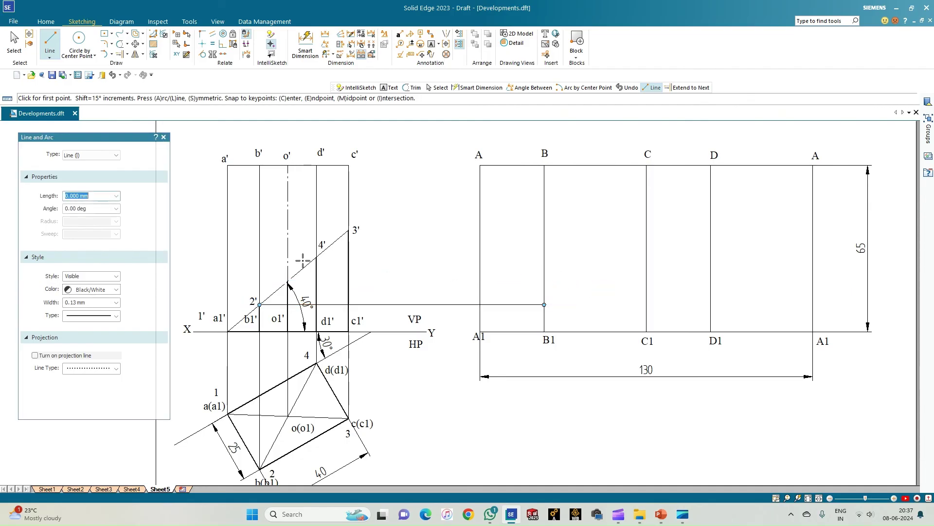
pyautogui.click(350, 230)
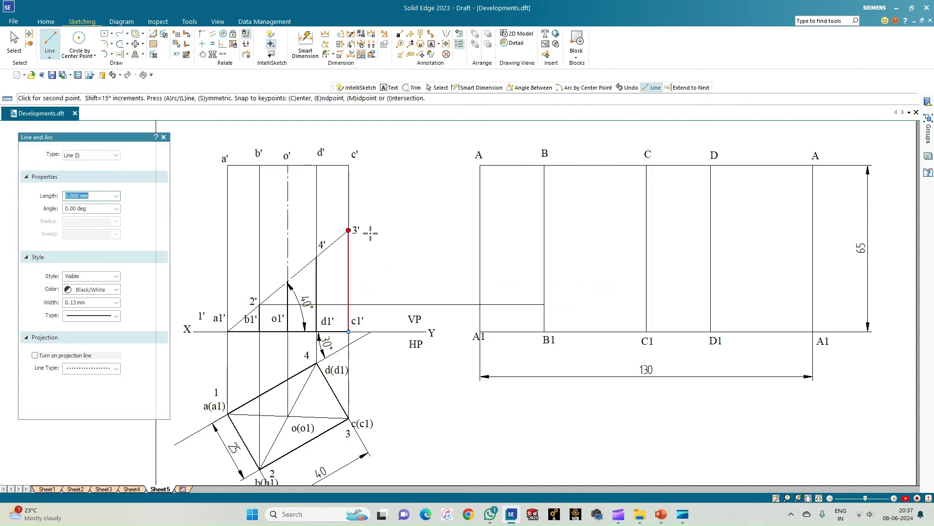
pyautogui.click(646, 231)
pyautogui.press('Escape')
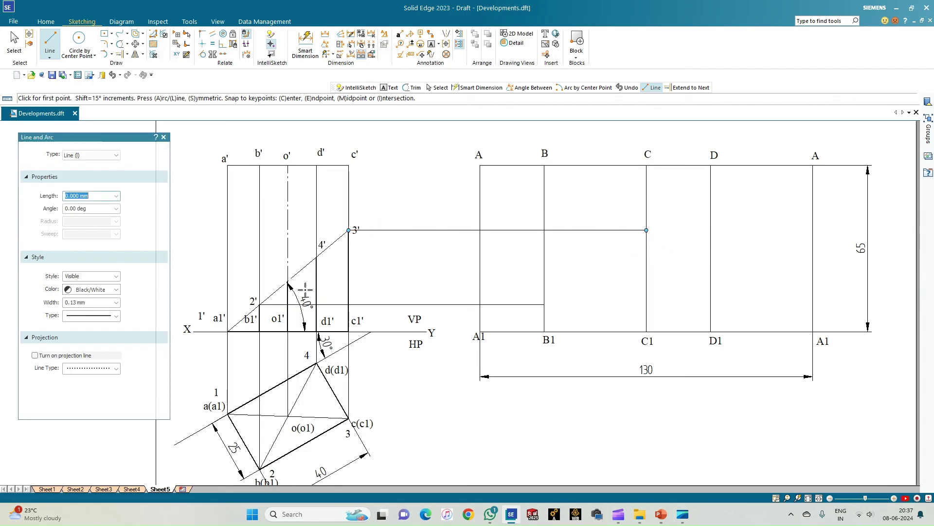
pyautogui.click(318, 256)
pyautogui.click(711, 257)
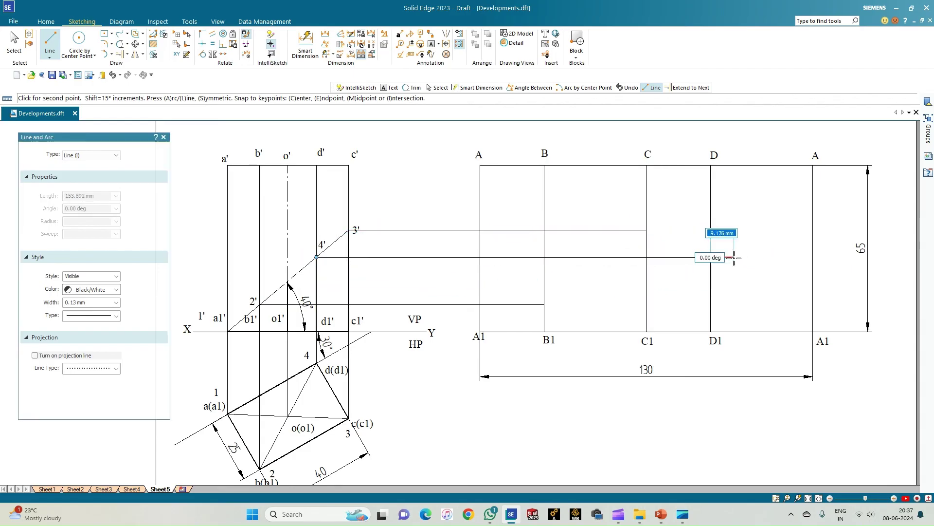
# Step: Label the cut points on the development 1, 2, 3 and 4, with 1 at both A1 corners
pyautogui.click(433, 47)
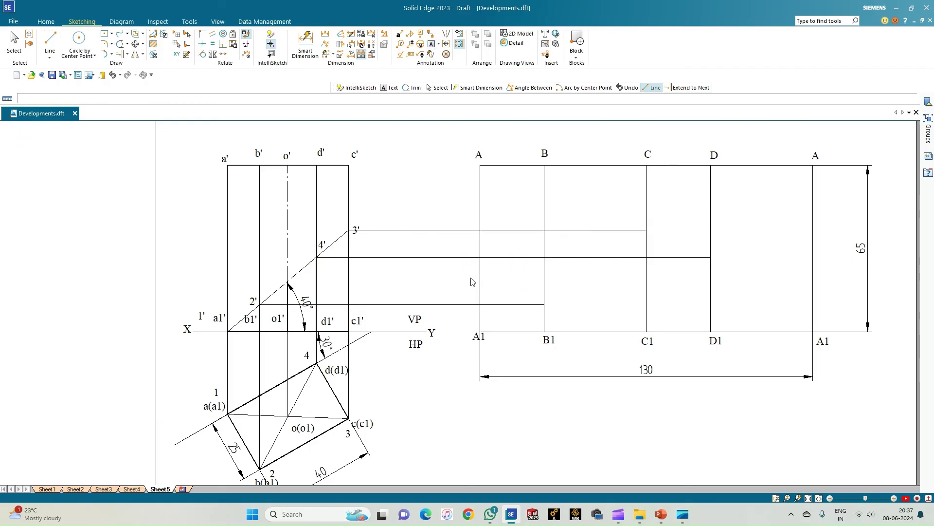
pyautogui.click(472, 308)
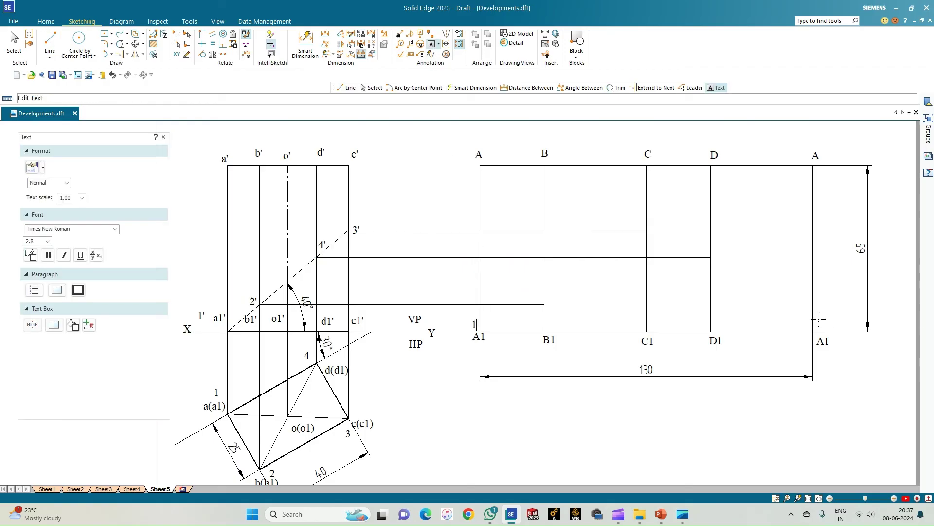
pyautogui.click(538, 261)
pyautogui.click(715, 246)
pyautogui.write('4')
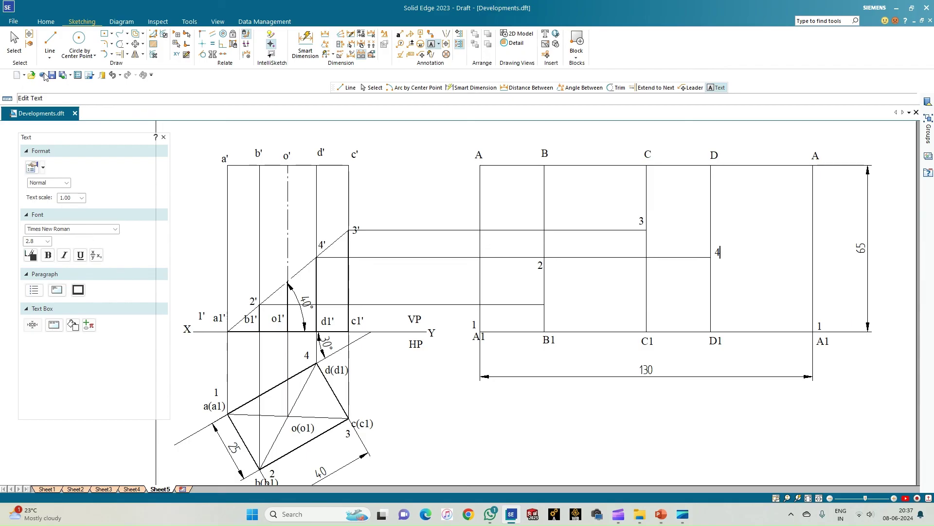
# Step: Set the line width to 0.50 mm and start the outline of the remaining development at point 1 on the first edge
pyautogui.click(50, 41)
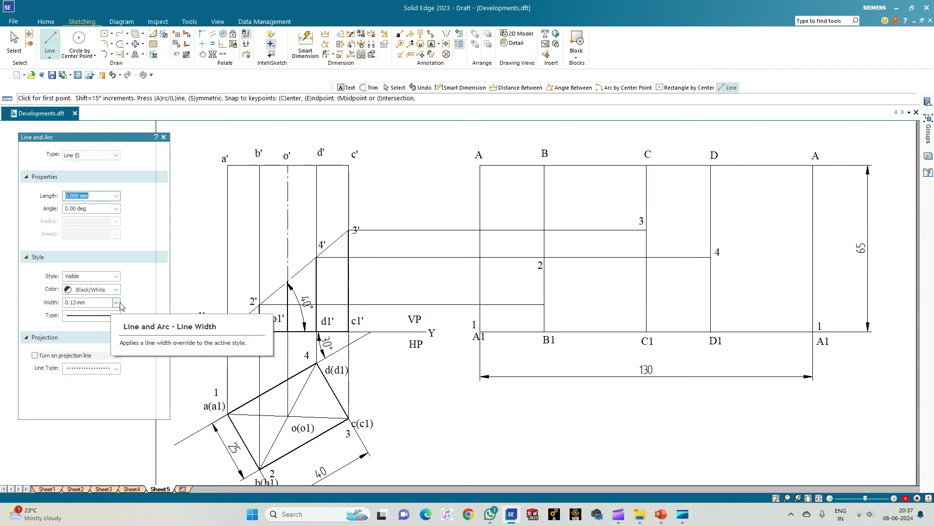
pyautogui.click(116, 302)
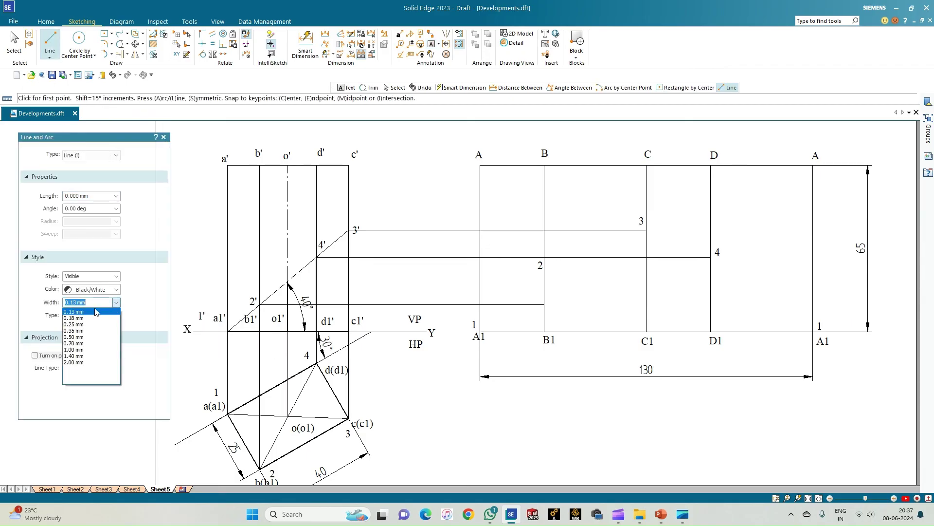
pyautogui.click(89, 337)
pyautogui.click(480, 332)
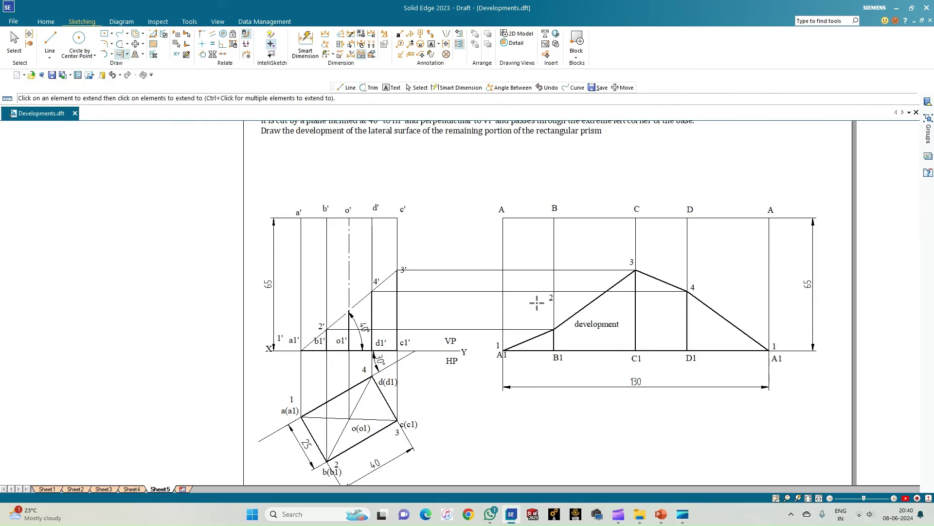
# Step: Move the label 2 down beside the cut point on fold line B-B1 of the development
pyautogui.press('Escape')
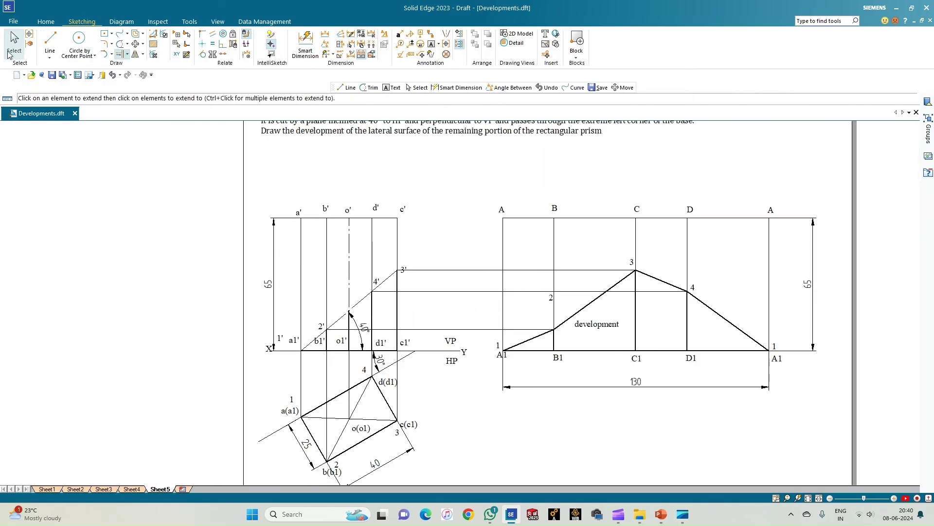
pyautogui.click(550, 300)
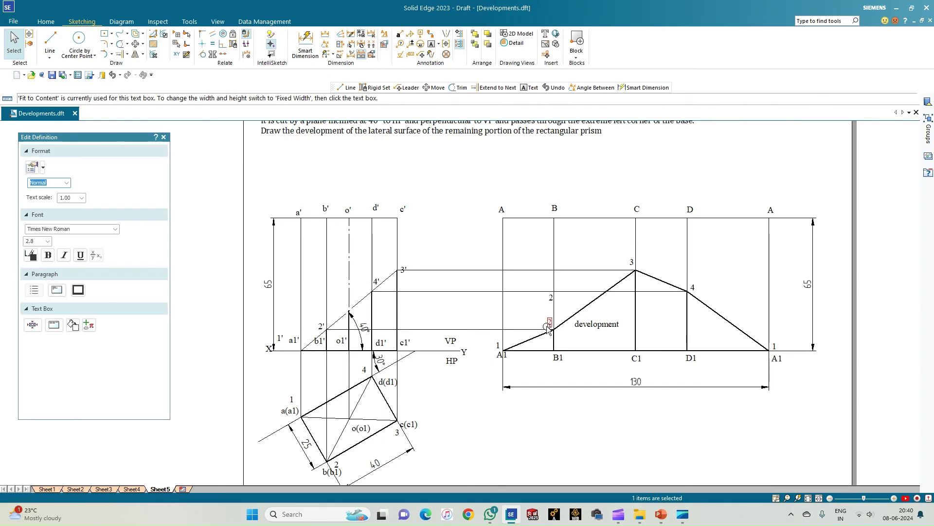
pyautogui.moveTo(548, 330); pyautogui.dragTo(549, 329)
pyautogui.click(563, 445)
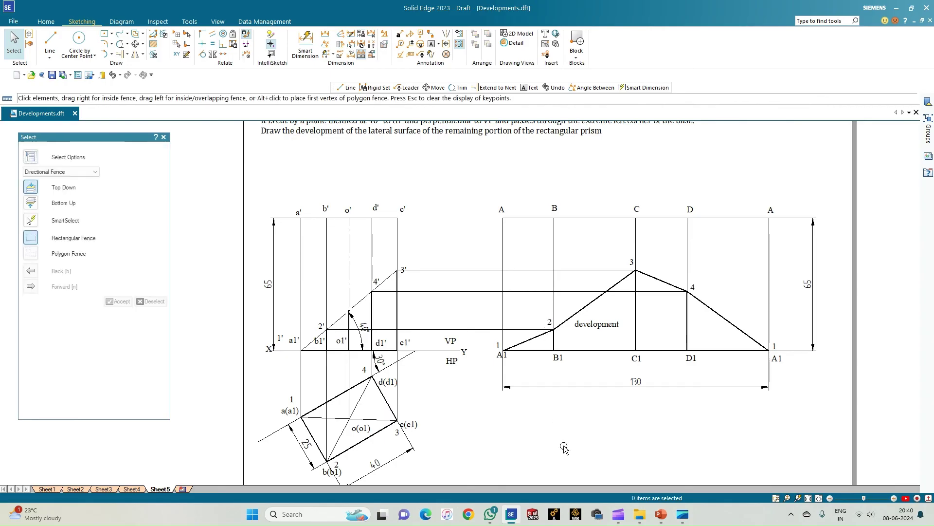